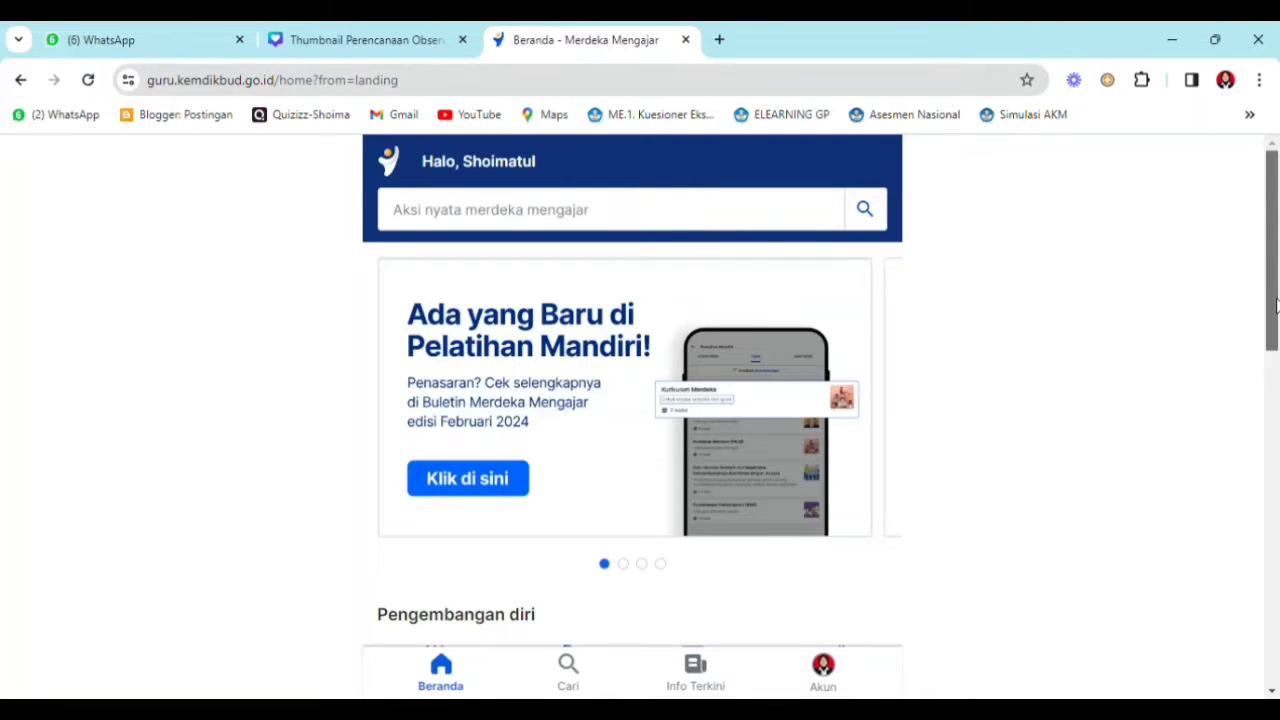
- Open the Dokumen Persiapan form for Observasi Praktik Kinerja within Pengelolaan Kinerja
drag(1275, 305, 1278, 419)
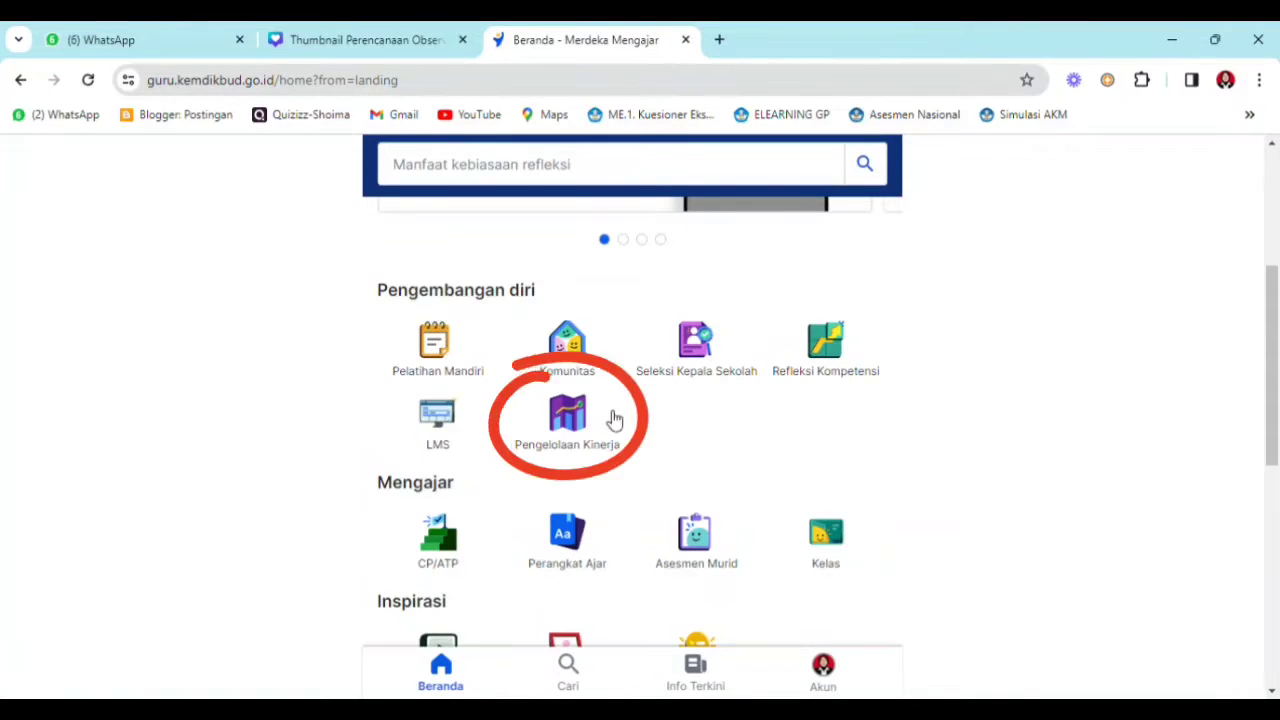
click(580, 425)
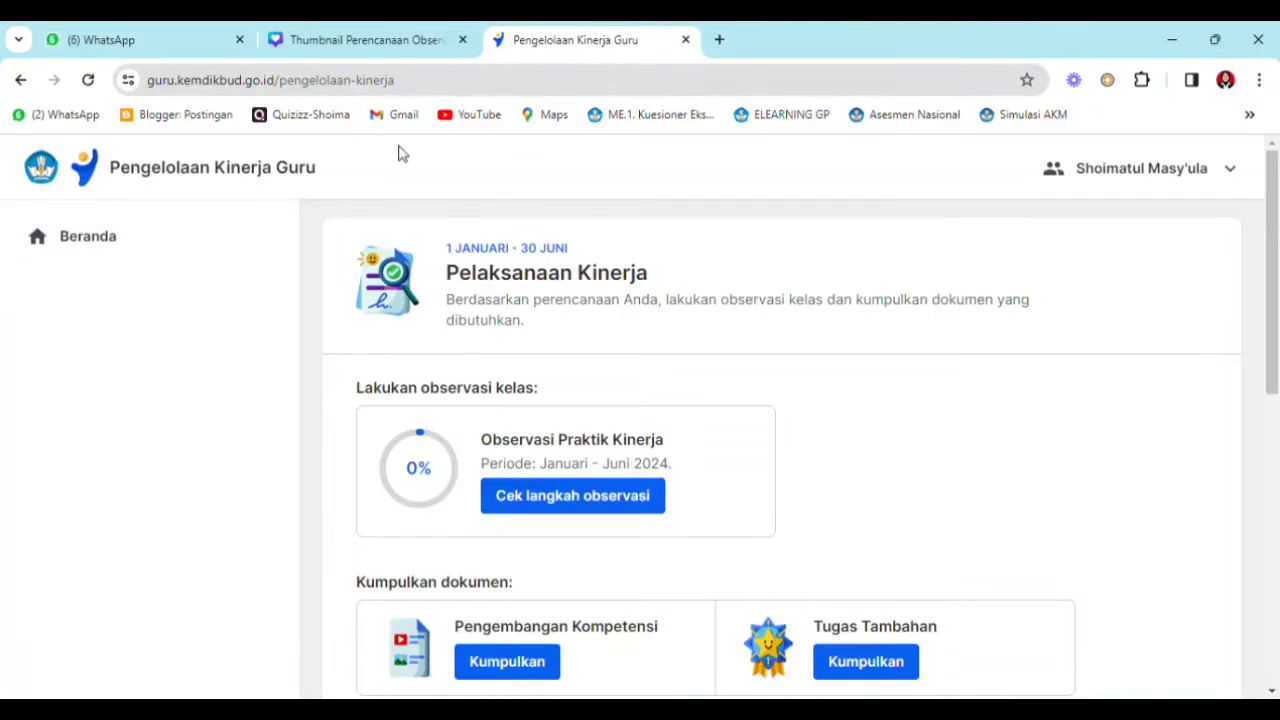
scroll(1278, 333, down, 1)
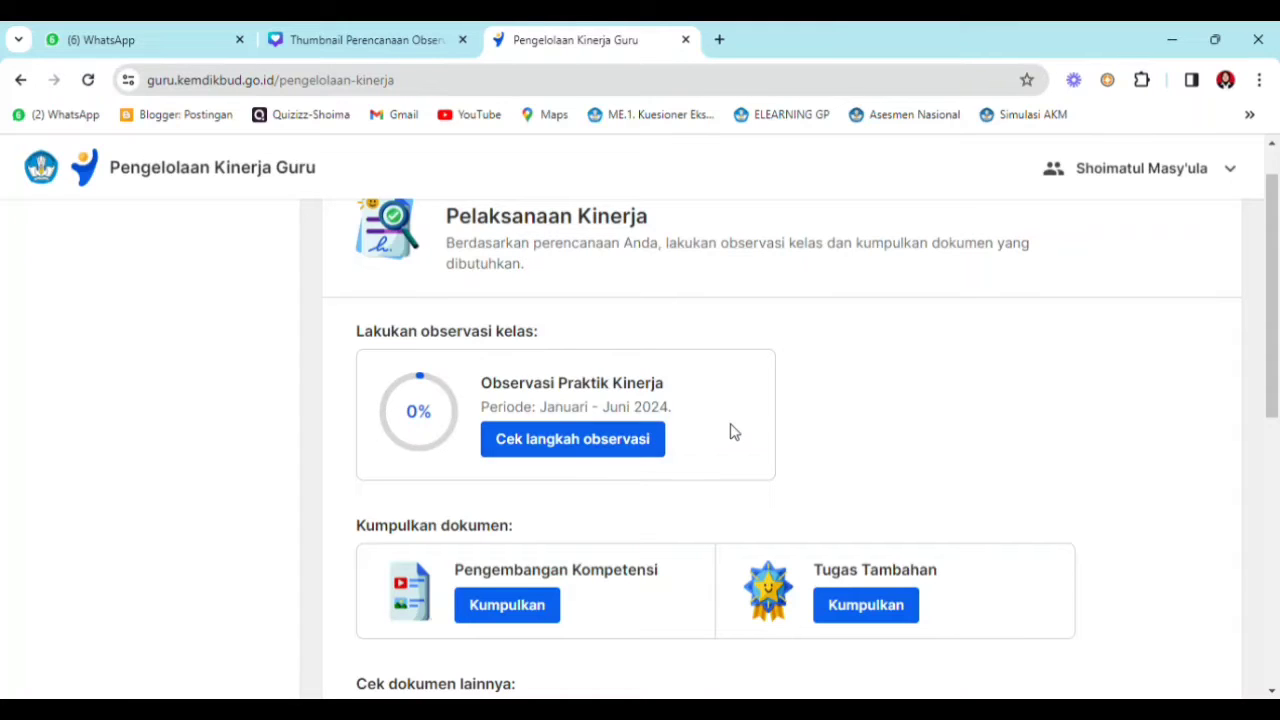
click(560, 445)
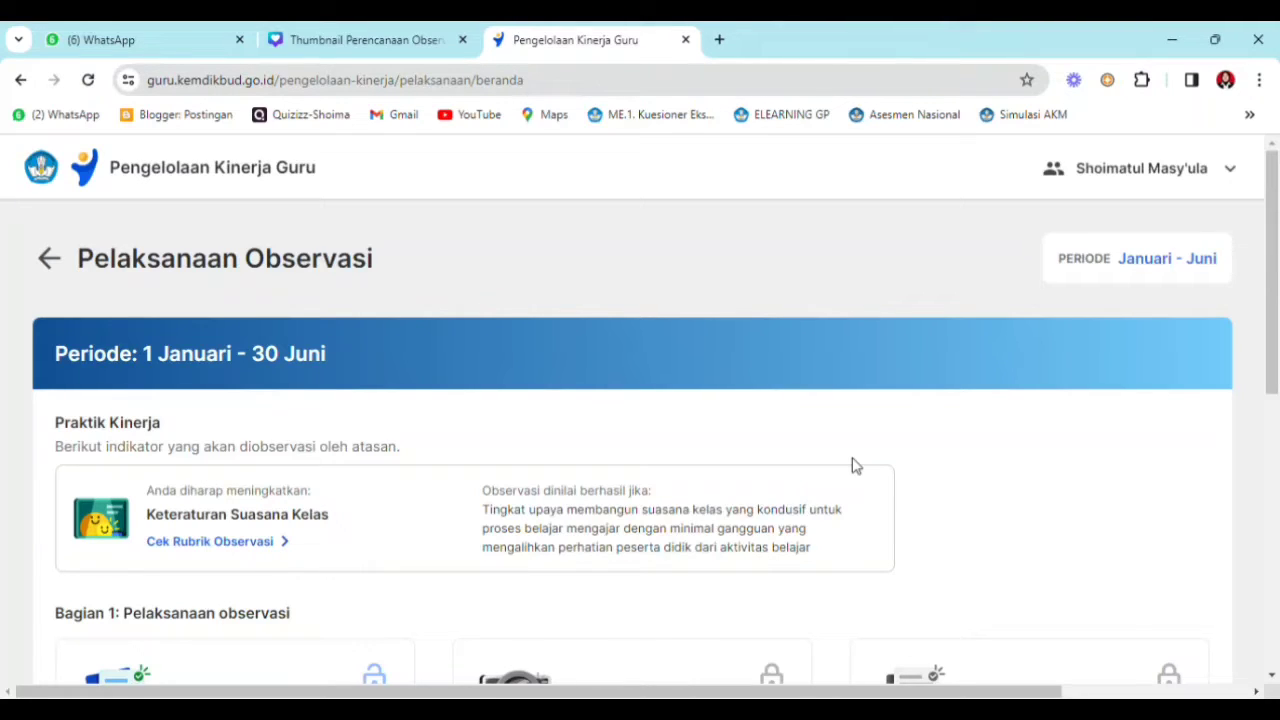
drag(1277, 335, 1277, 505)
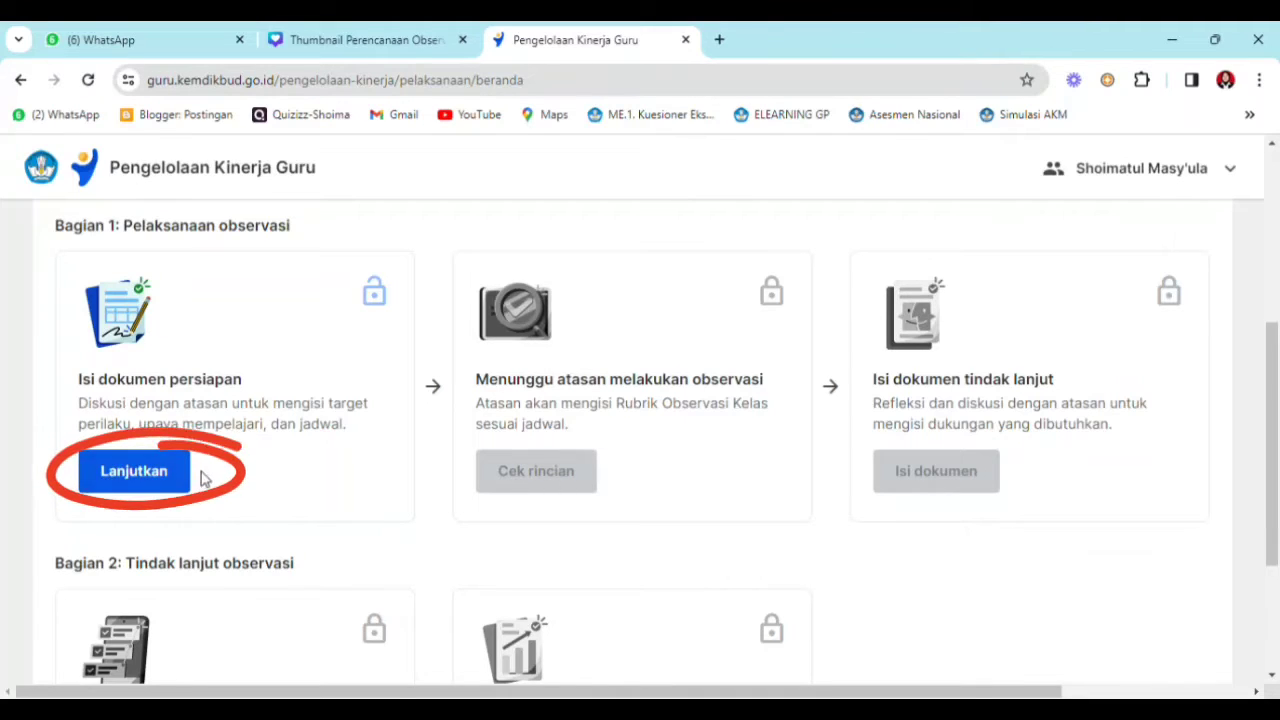
click(131, 477)
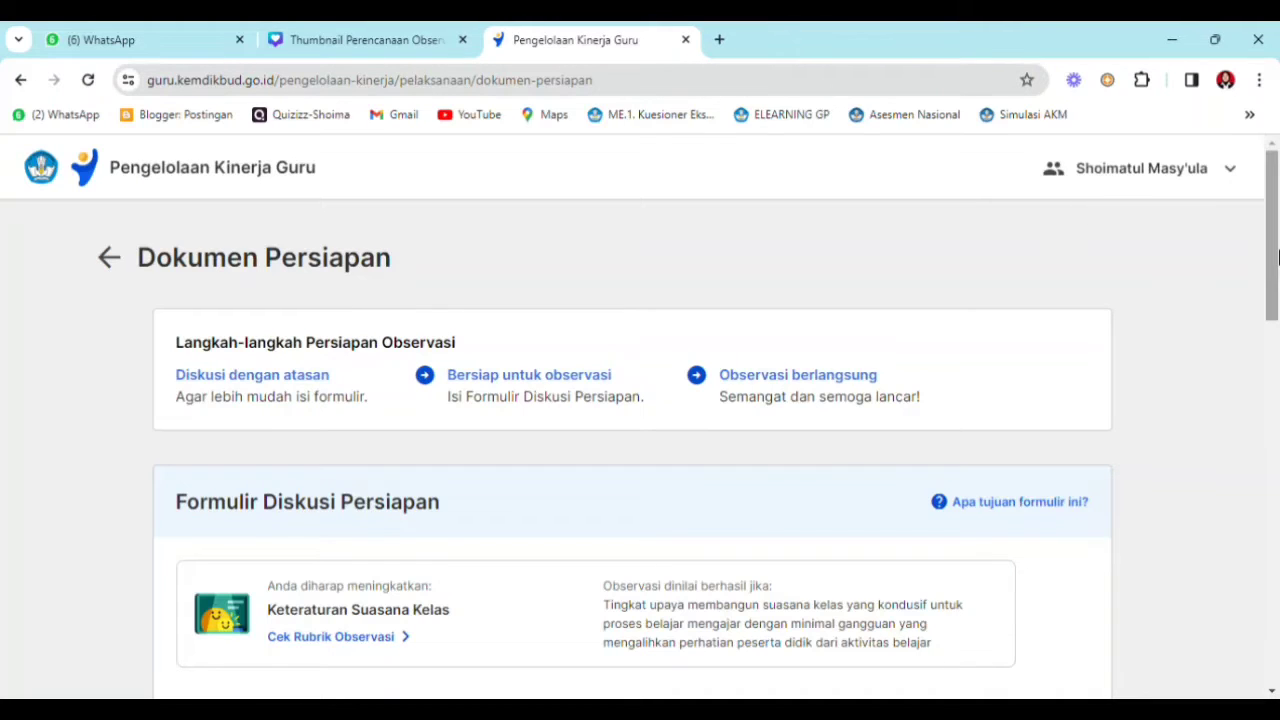
- Select all three Target Perilaku: positive communication, grouping strategy, and making and recalling class rules
drag(1277, 255, 1278, 290)
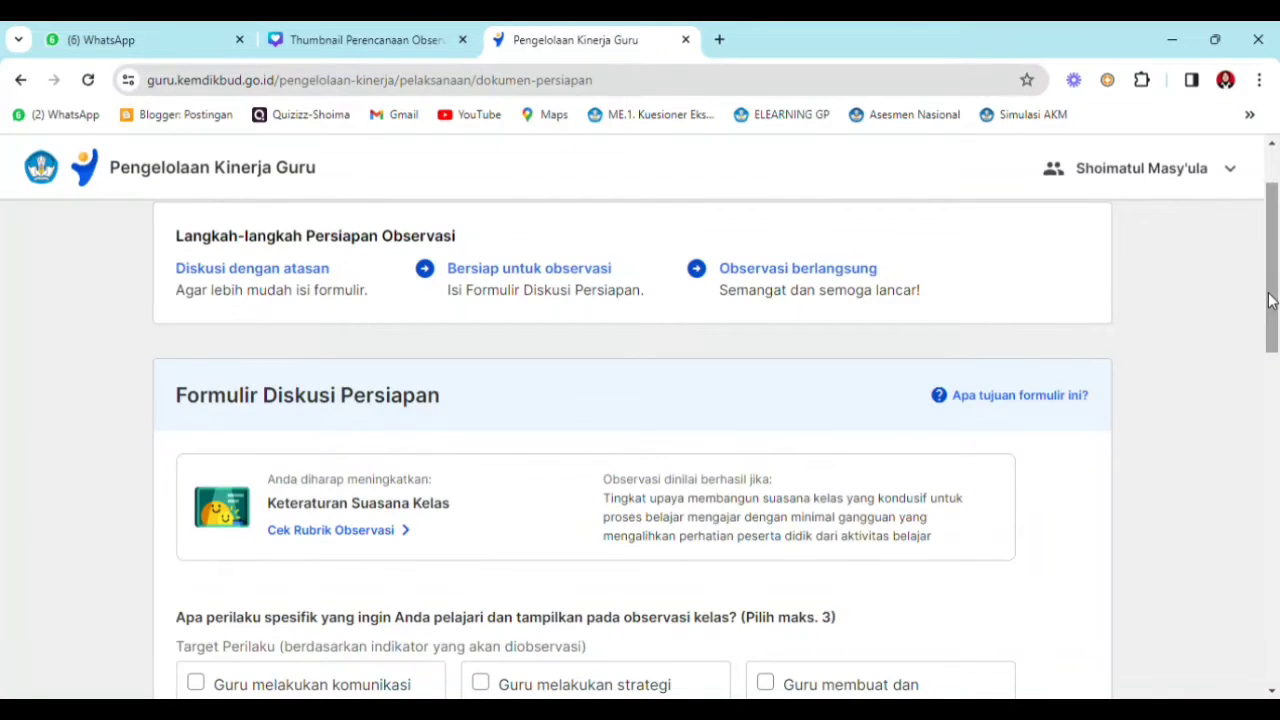
scroll(1268, 300, down, 2)
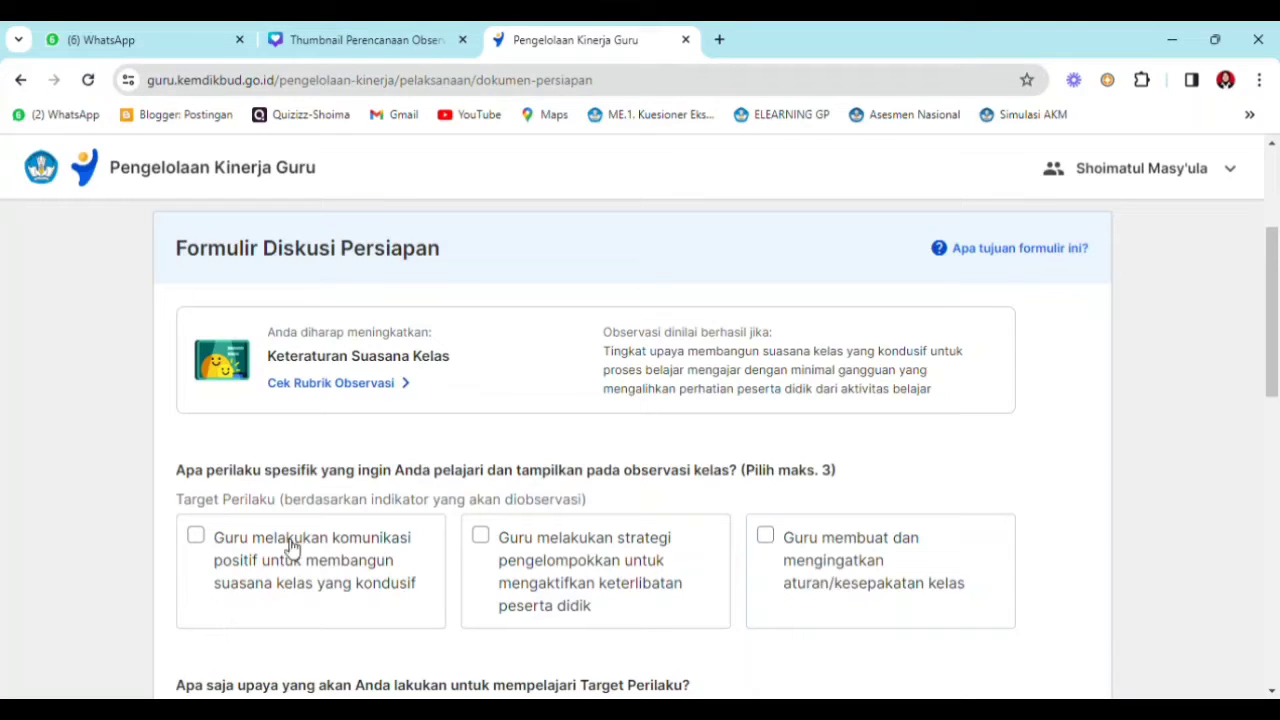
click(196, 537)
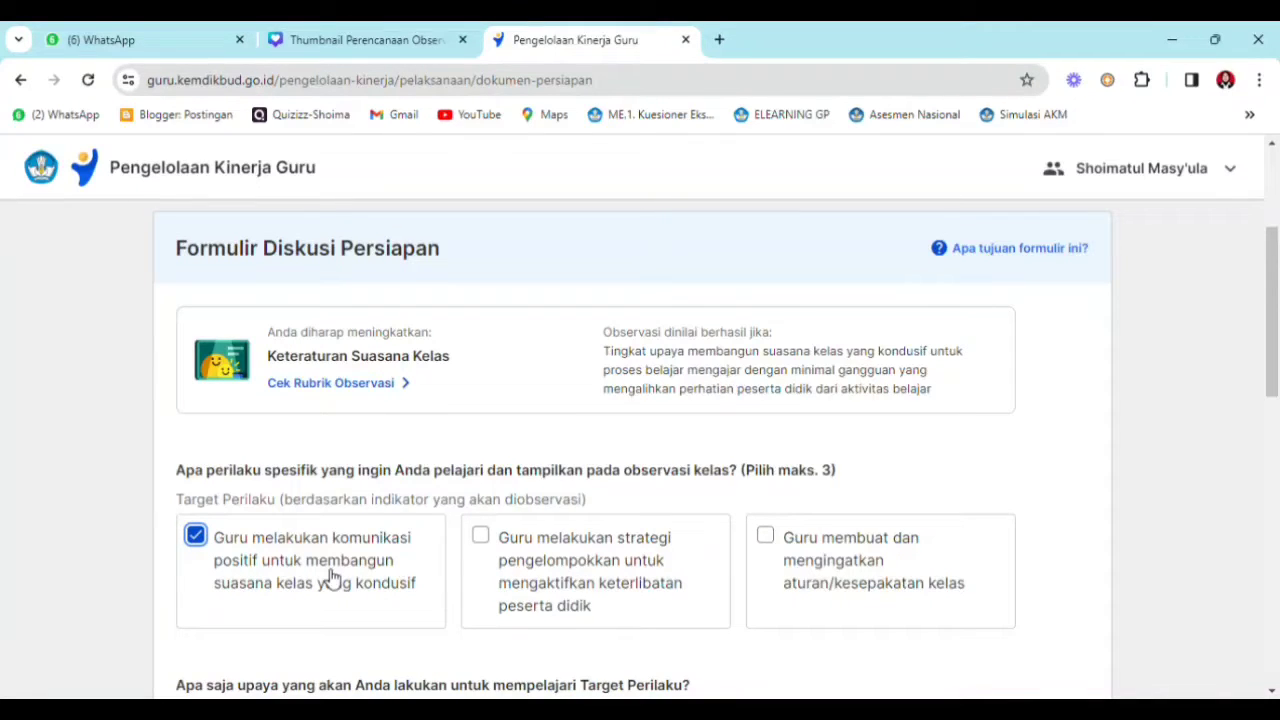
click(492, 542)
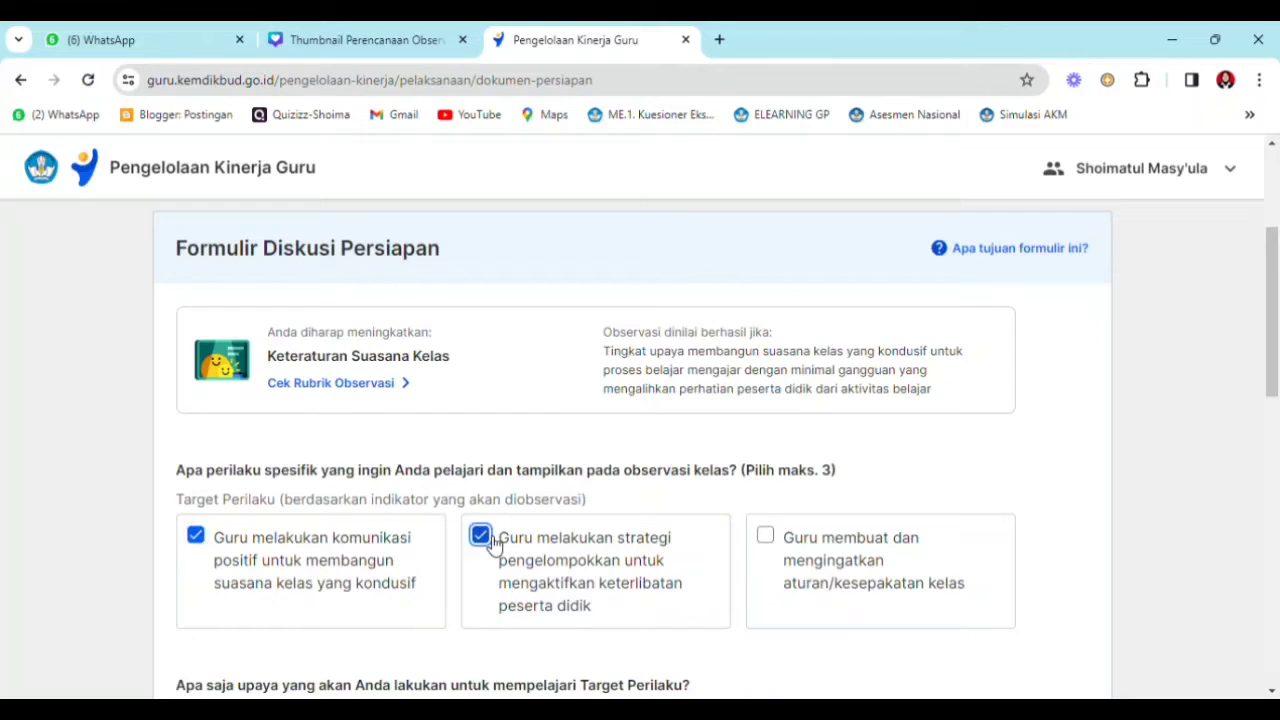
click(775, 549)
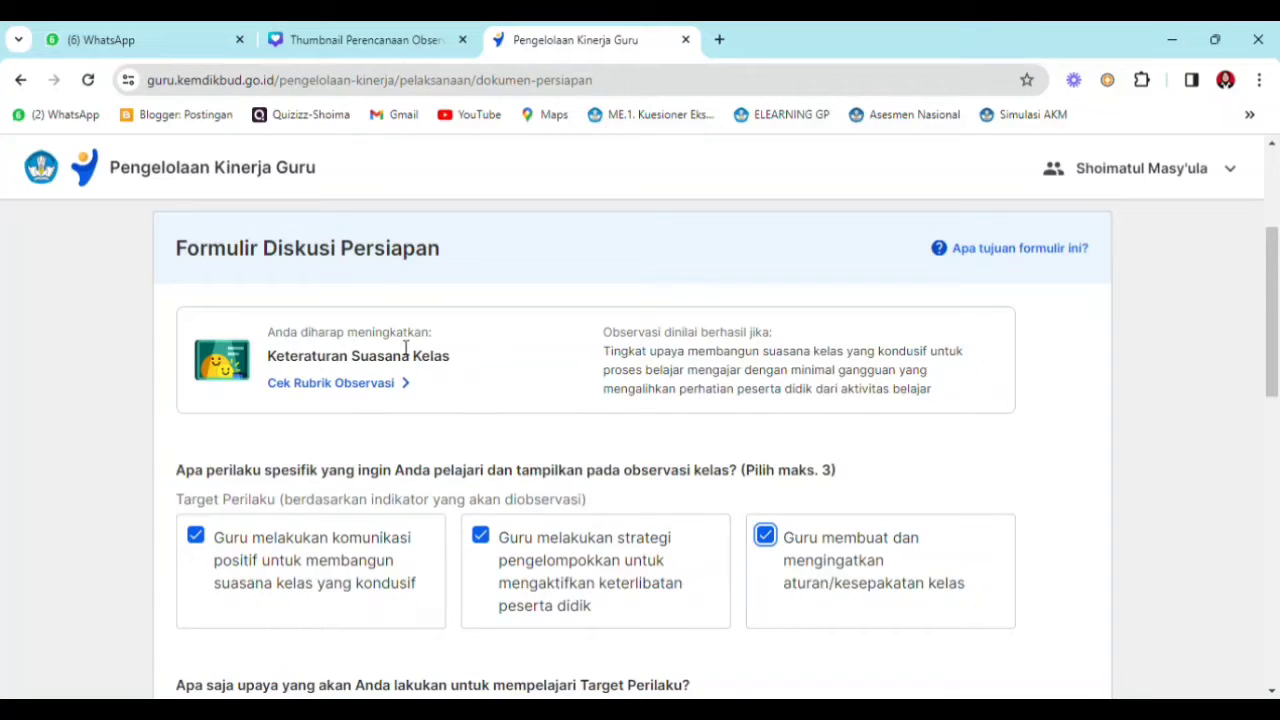
- Examine the Rubrik Observasi Kelas for the recommended and avoided behaviours of each observed focus, and close it
click(313, 386)
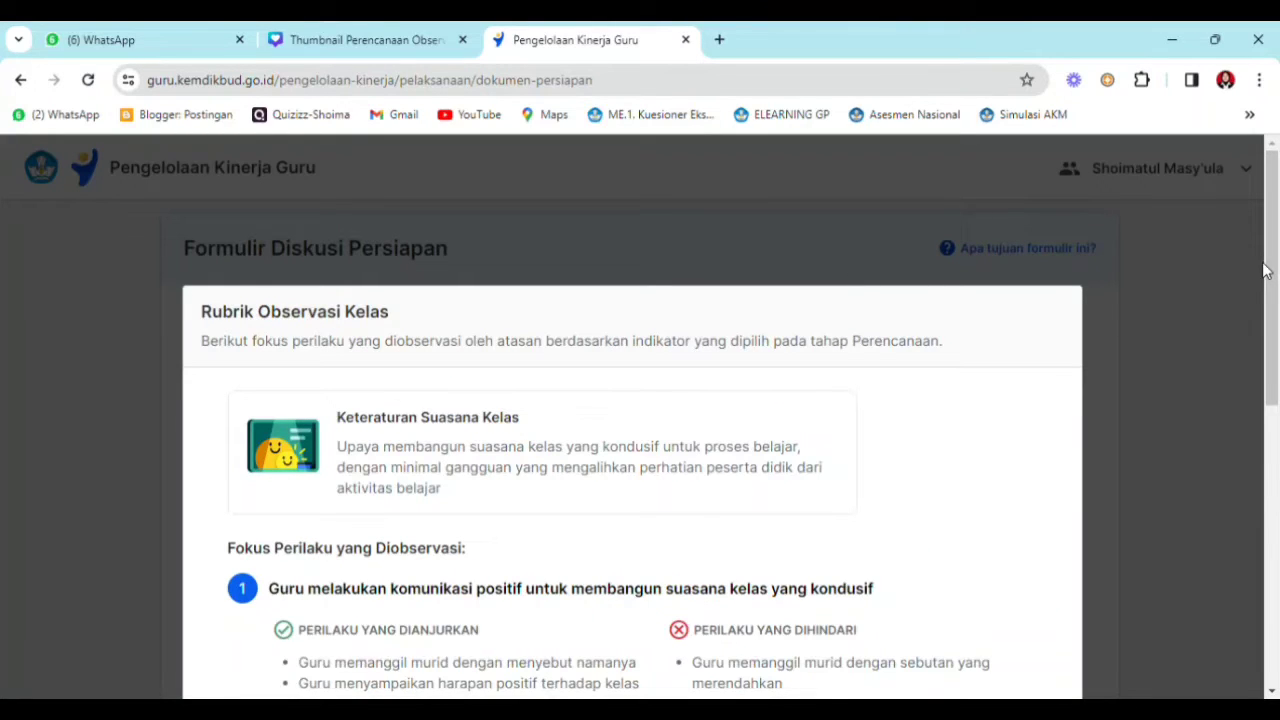
drag(1270, 270, 1268, 333)
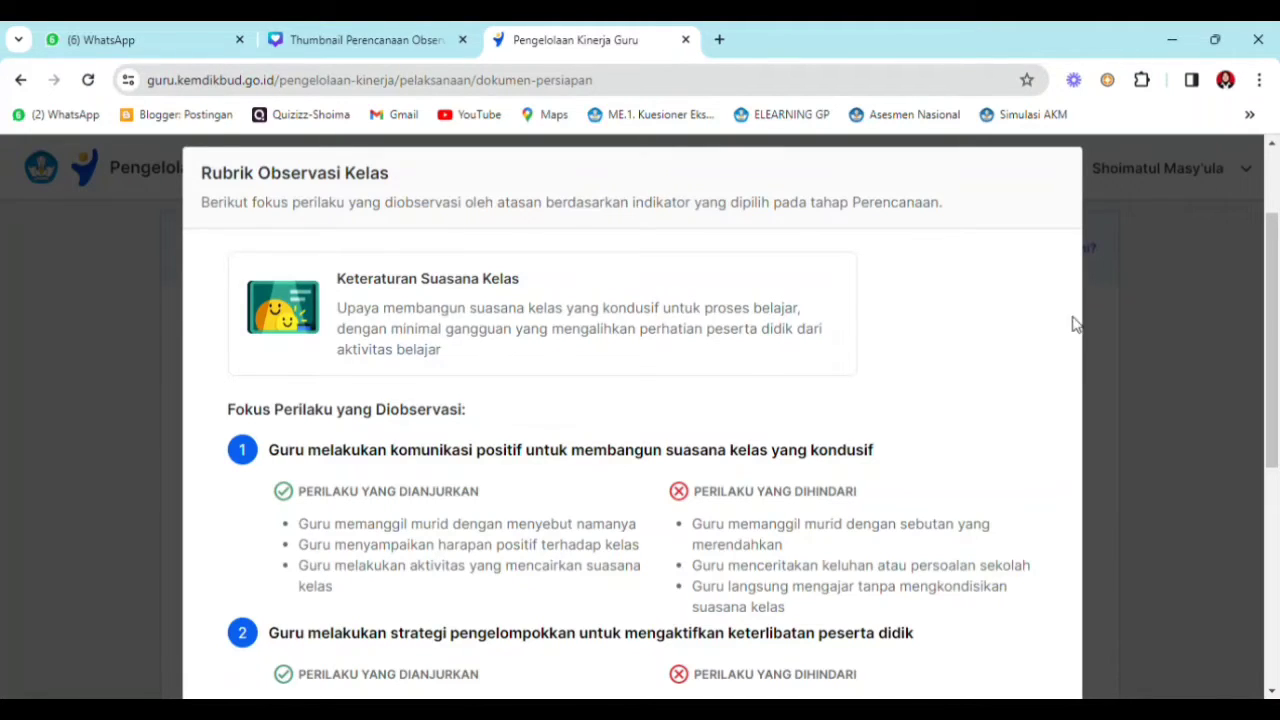
drag(1278, 248, 1275, 335)
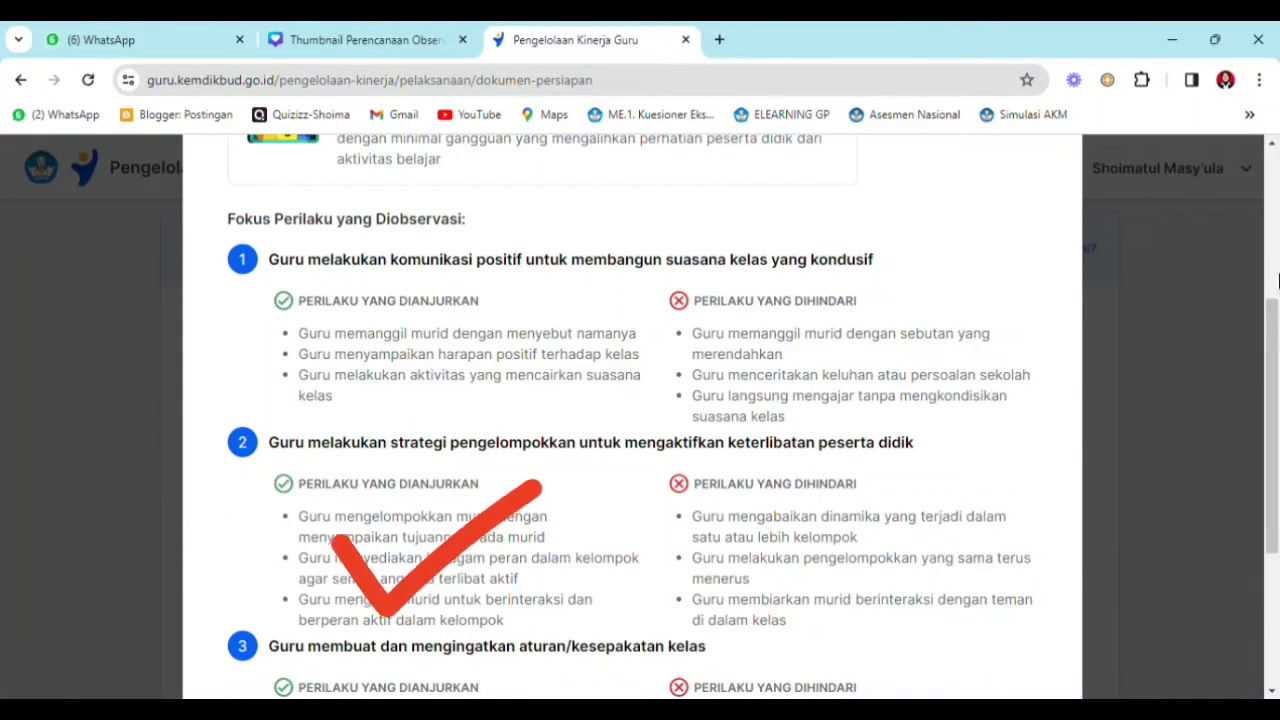
drag(1276, 318, 1276, 413)
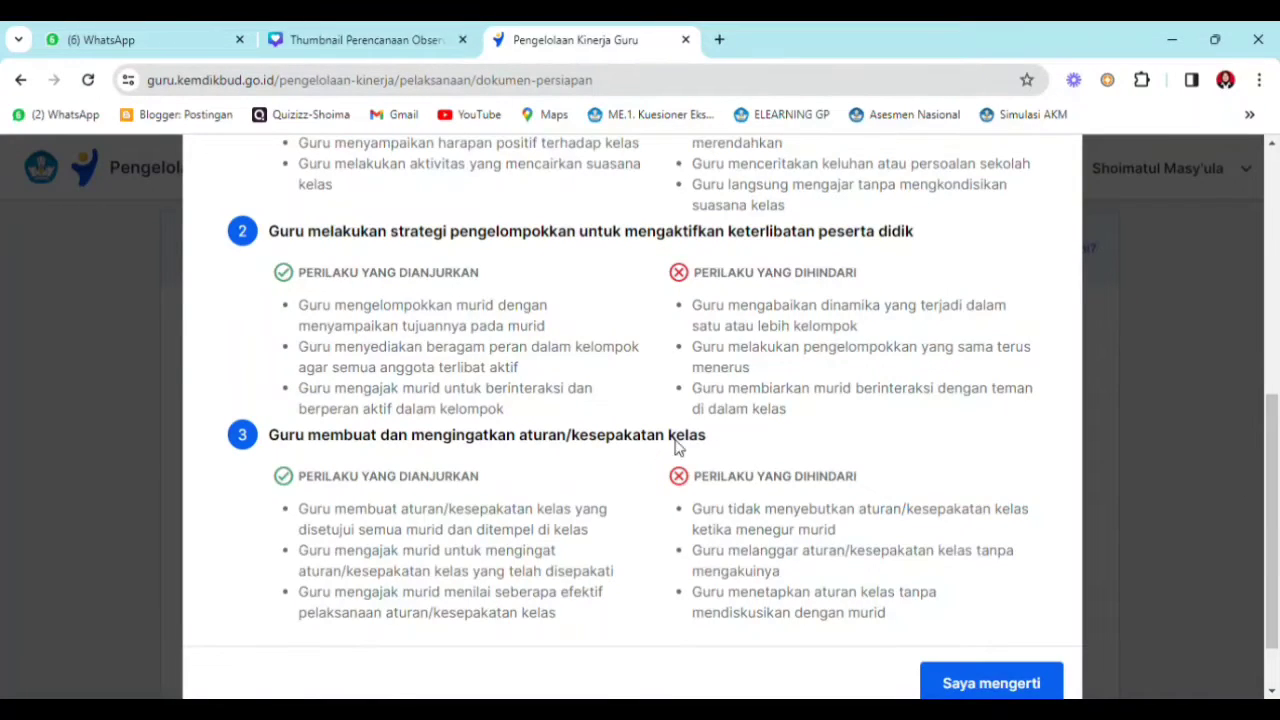
drag(1274, 415, 1274, 358)
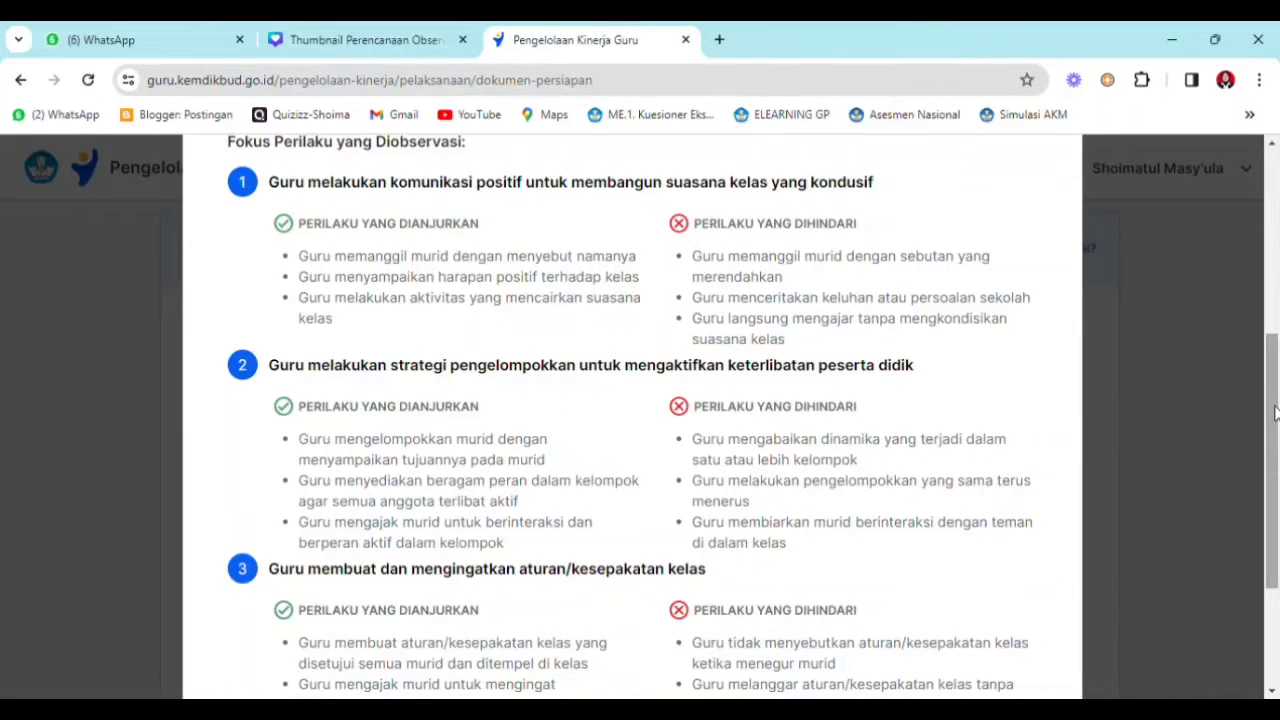
drag(1277, 411, 1276, 341)
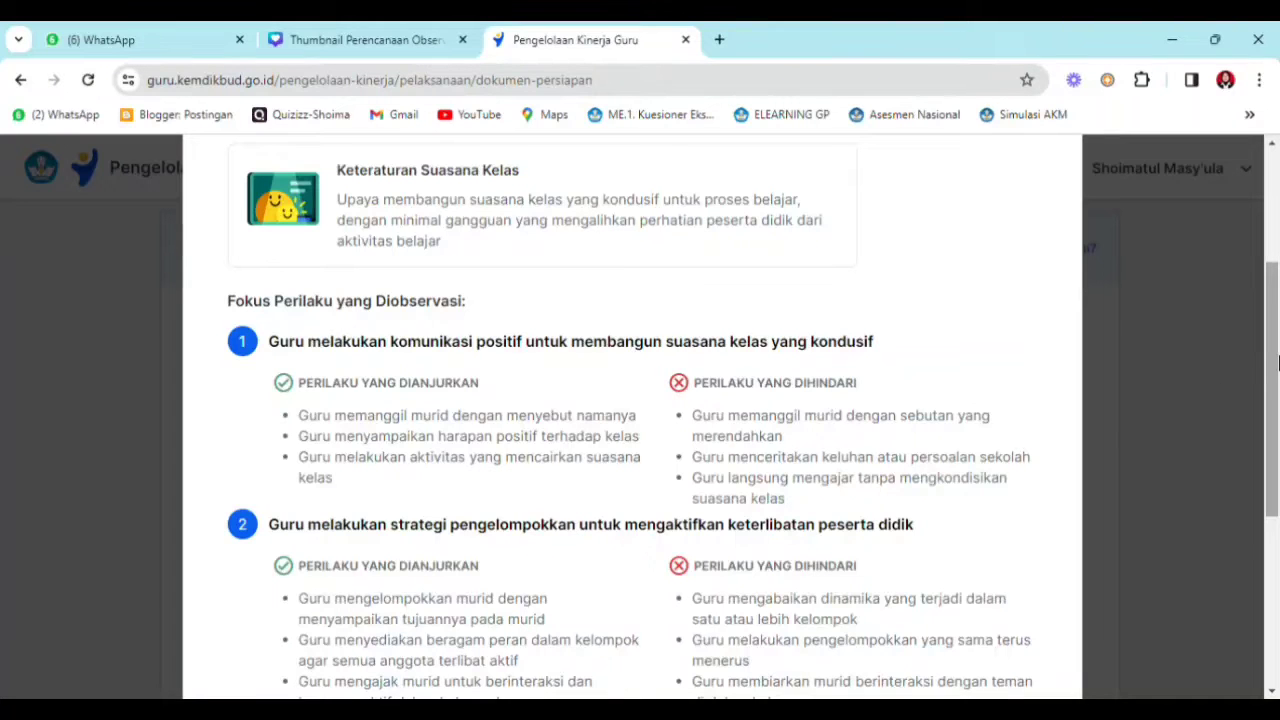
drag(1278, 363, 1243, 534)
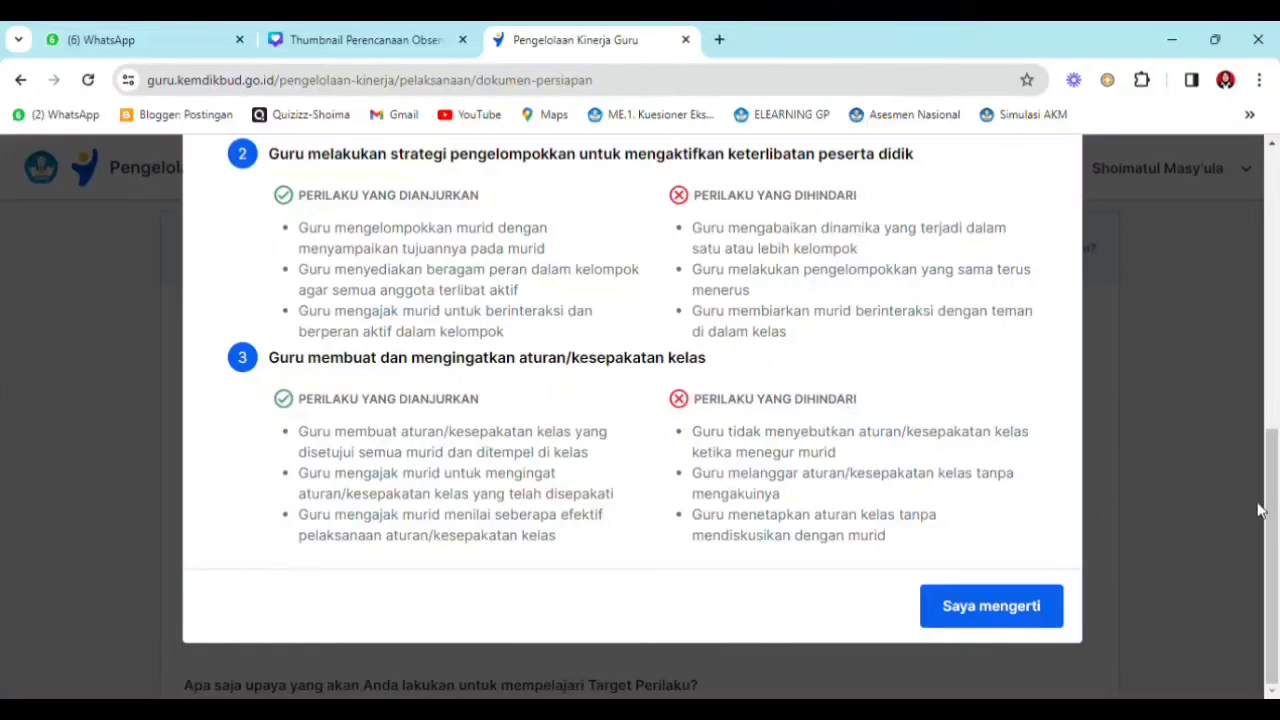
mouse_move(1277, 505)
mouse_down()
mouse_move(1277, 479)
mouse_move(1277, 502)
mouse_up()
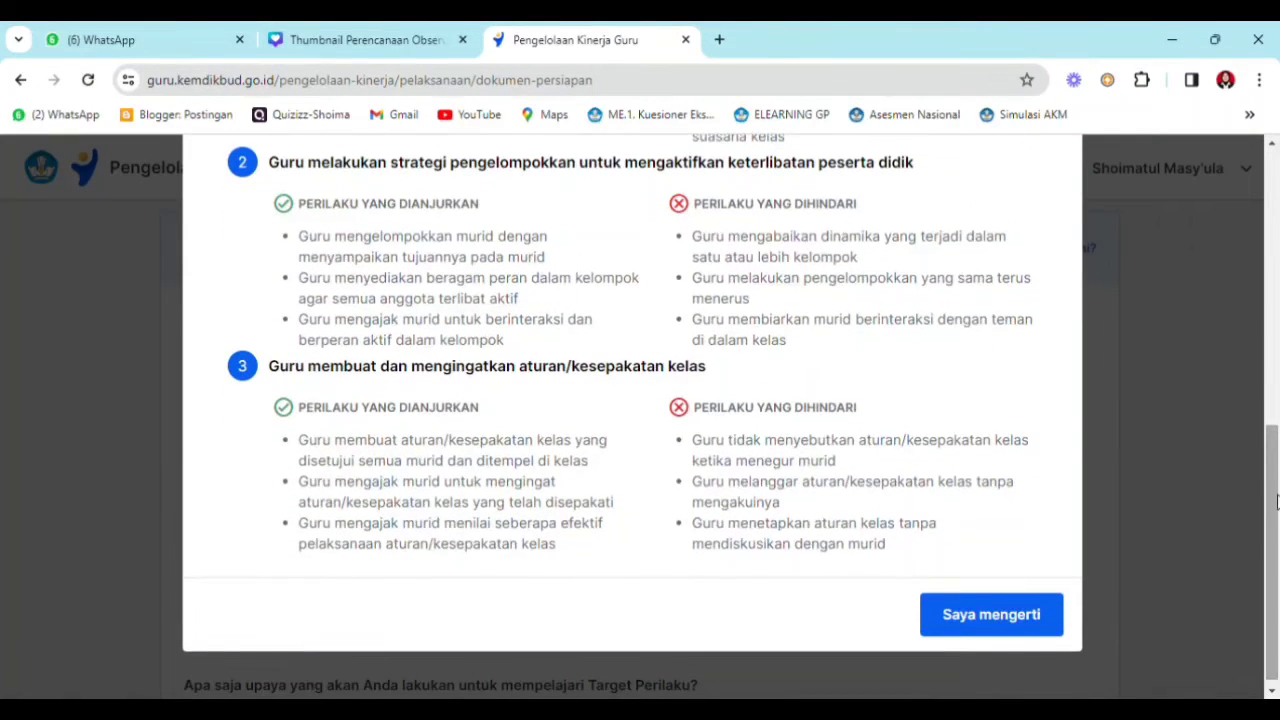
click(977, 618)
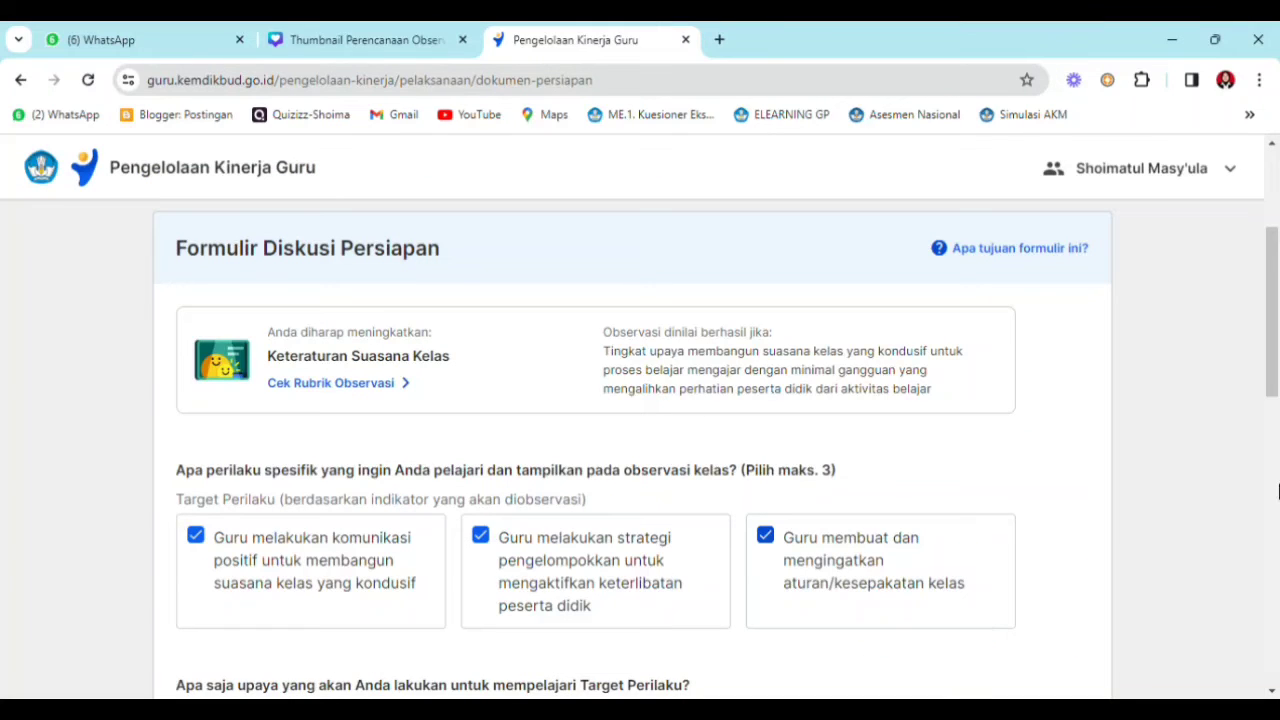
- Enter "Belajar melalui Pelatihan Mandiri di PMM" as the first line of Upaya Mempelajari
drag(1272, 380, 1273, 413)
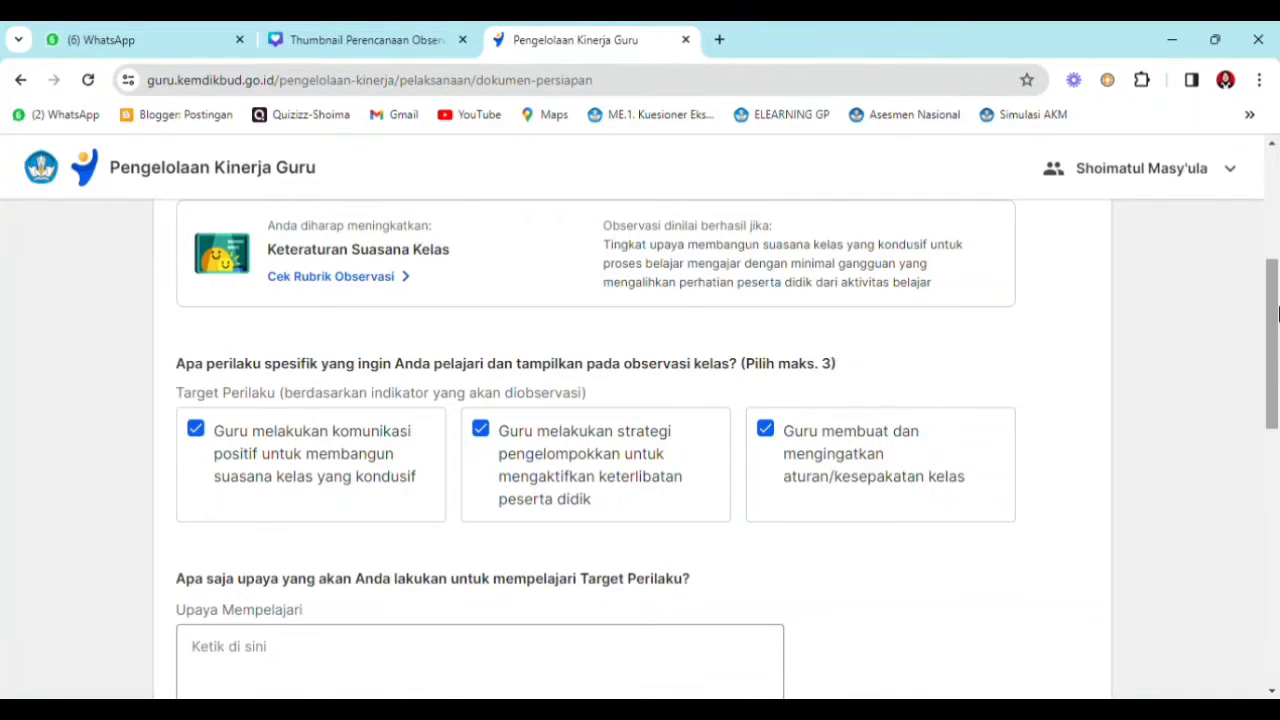
drag(1278, 314, 1278, 350)
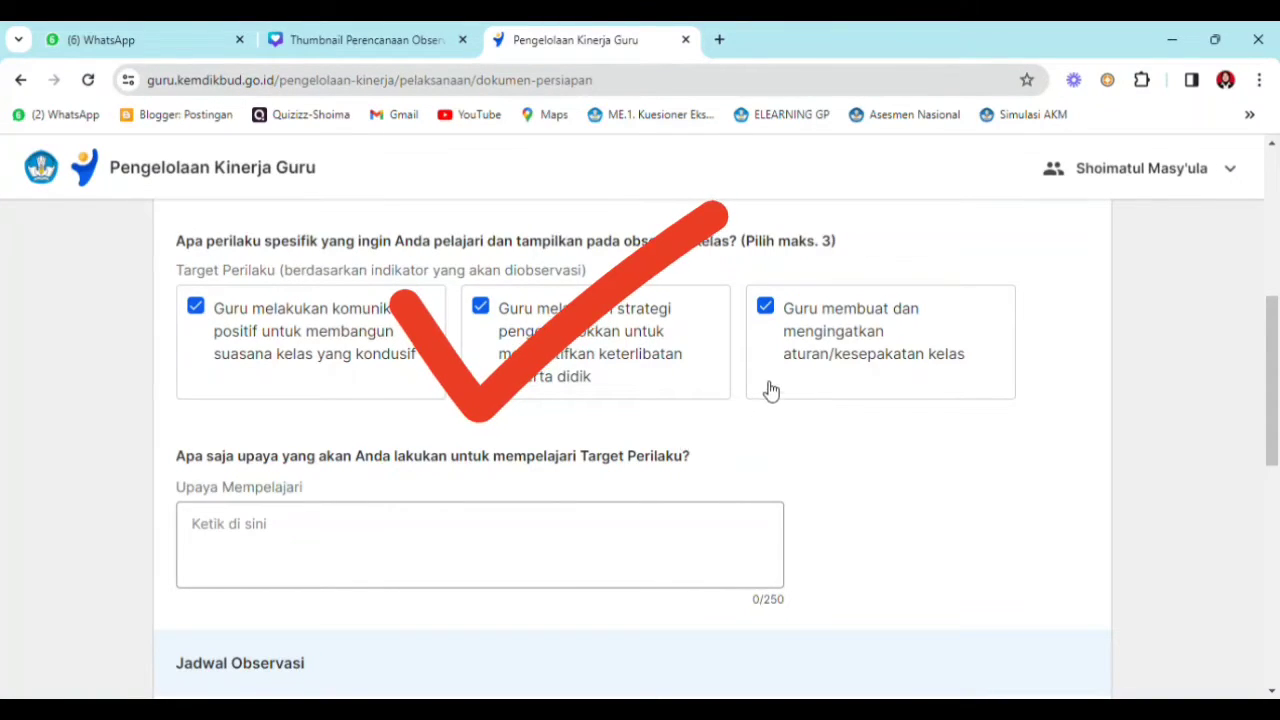
click(449, 551)
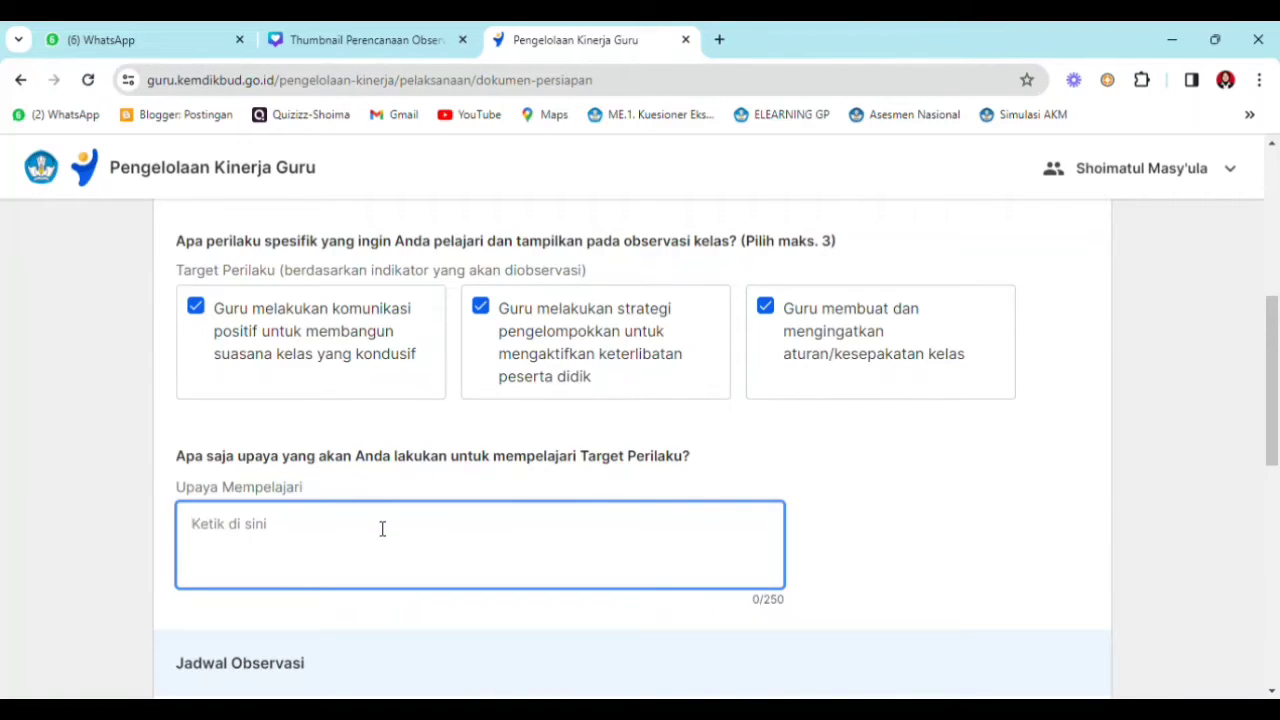
text(Belajar melalu)
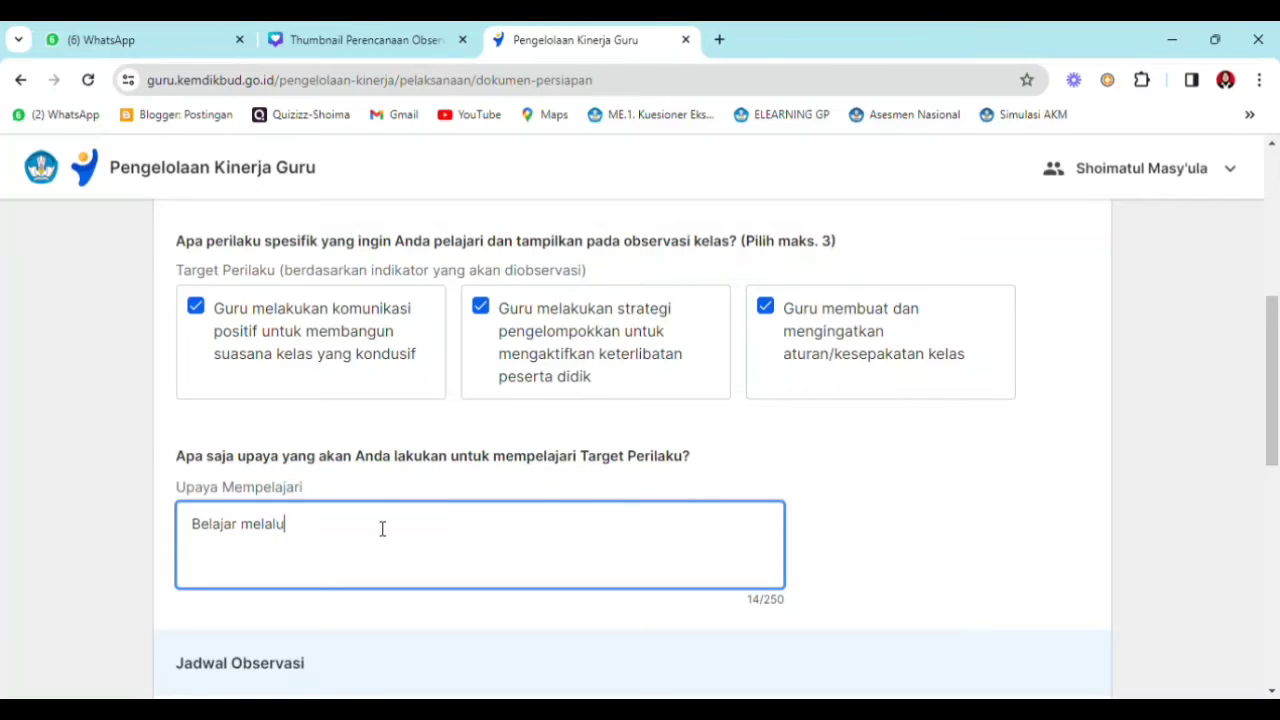
text(i pelatihan Mandiri di PMM)
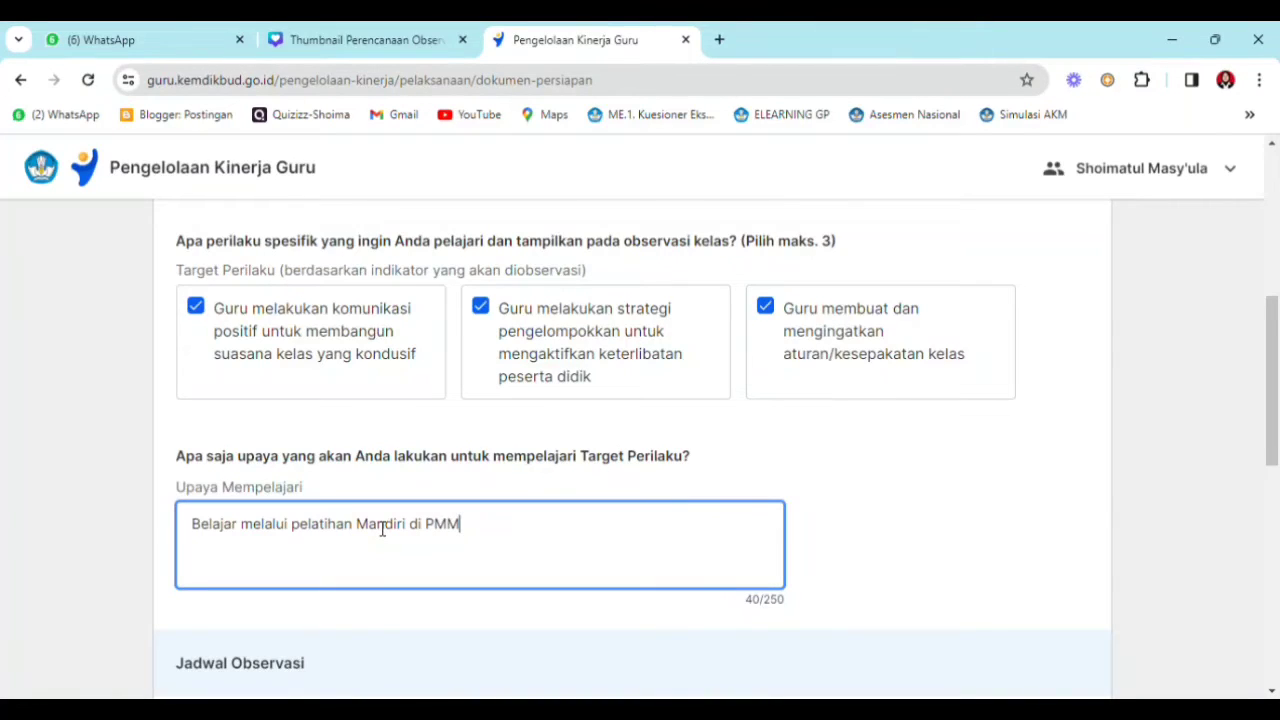
key(BackSpace)
text(P)
click(490, 538)
- Add the lines "Mengikuti webinar di PMM atau luar PMM" and "Mengikuti pelatihan di KKG" to Upaya Mempelajari
key(Return)
text(Mengikuti)
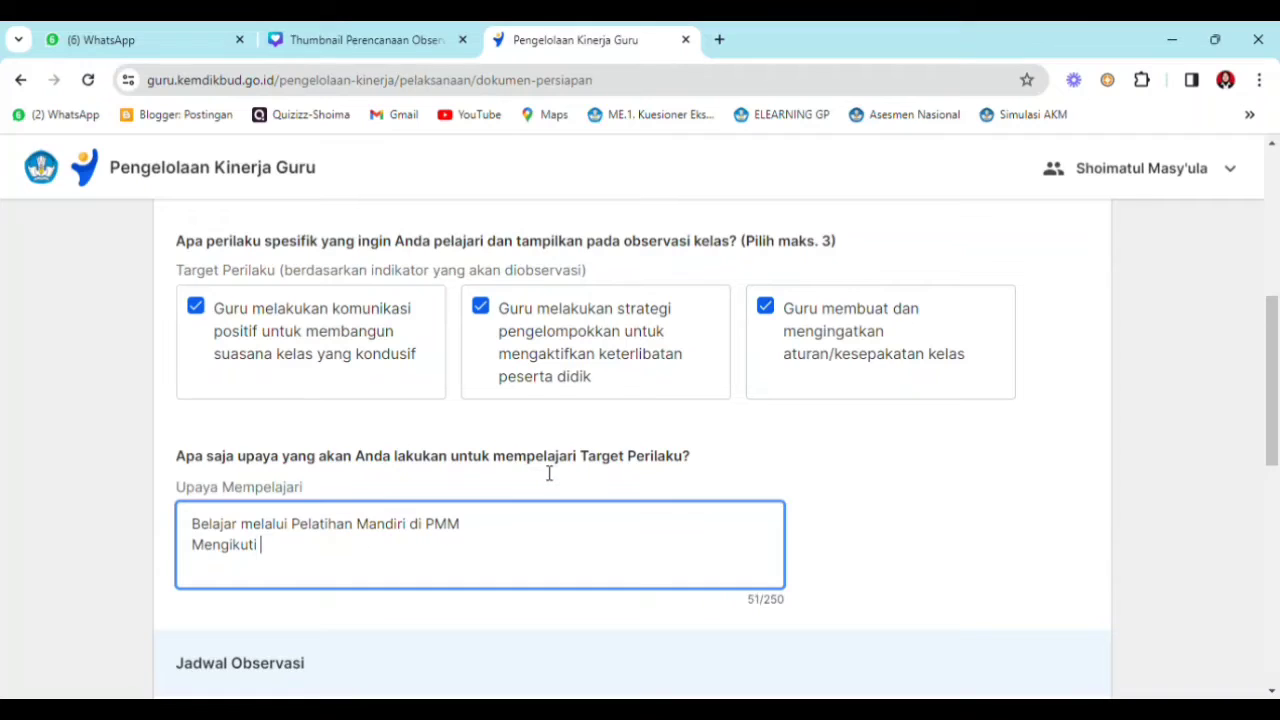
text( webinar di PMM ata)
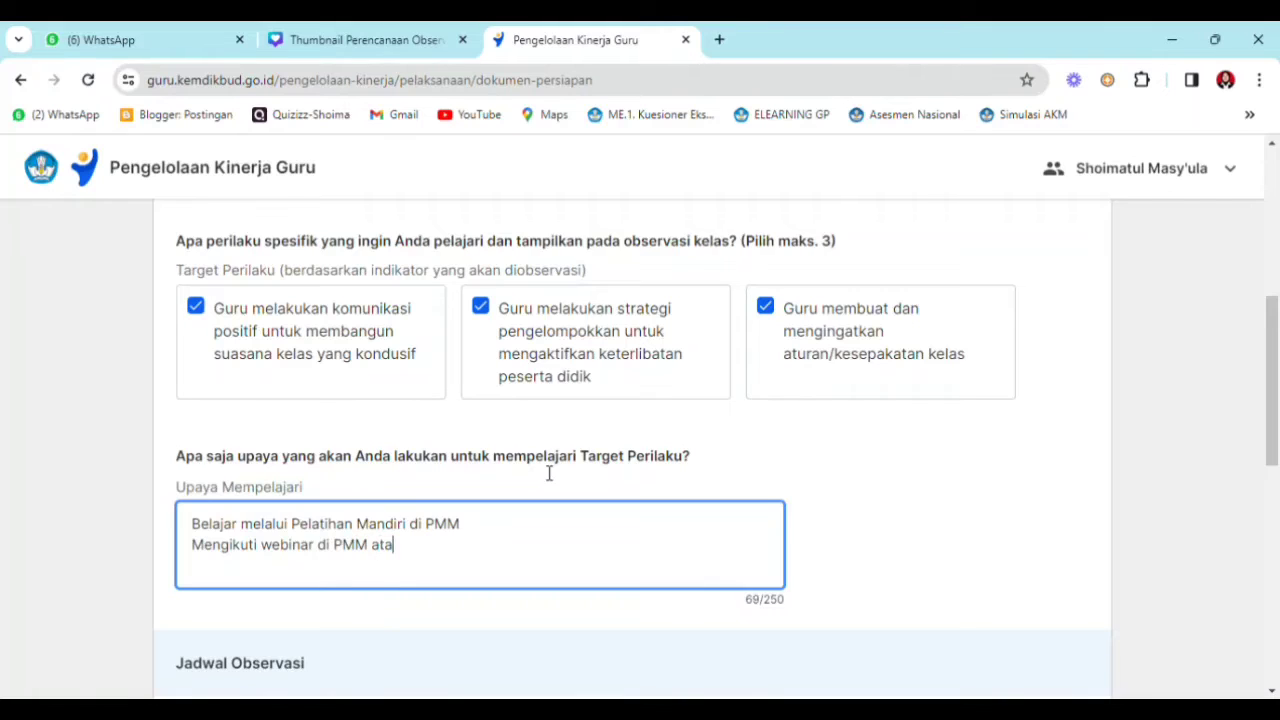
text(u luar PMM)
key(Return)
text(M)
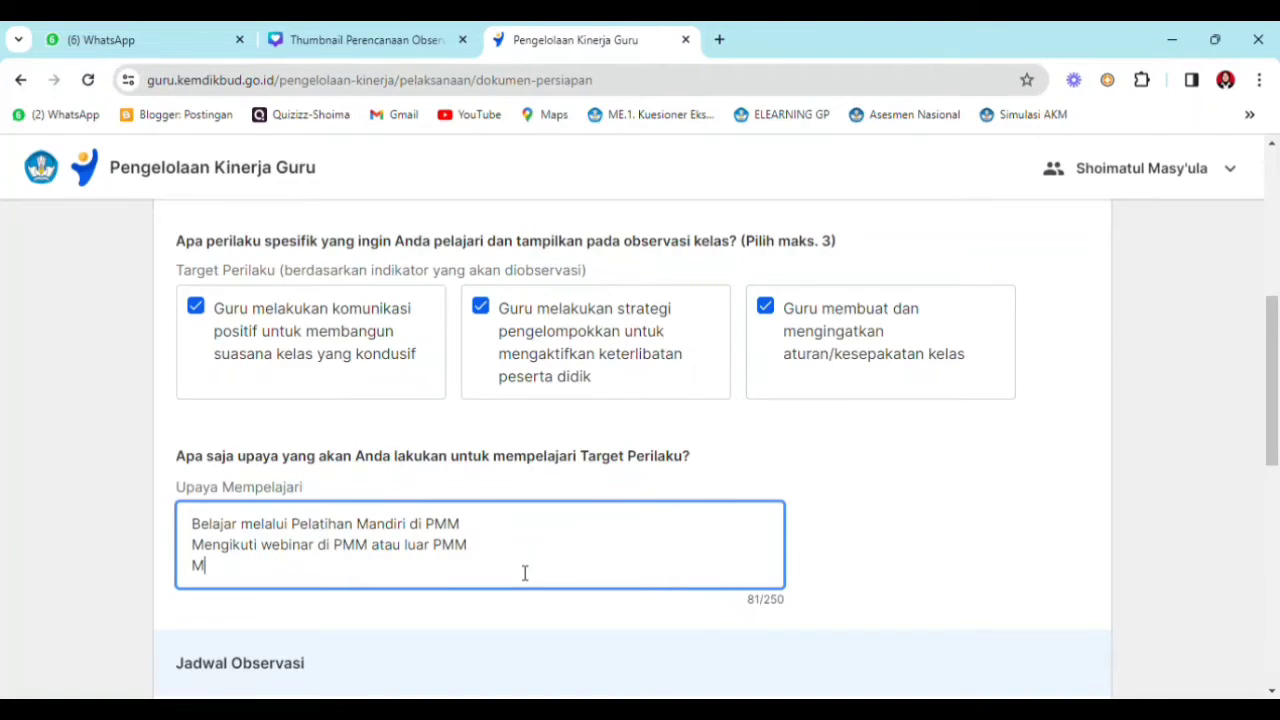
text(engikuti pelatihan )
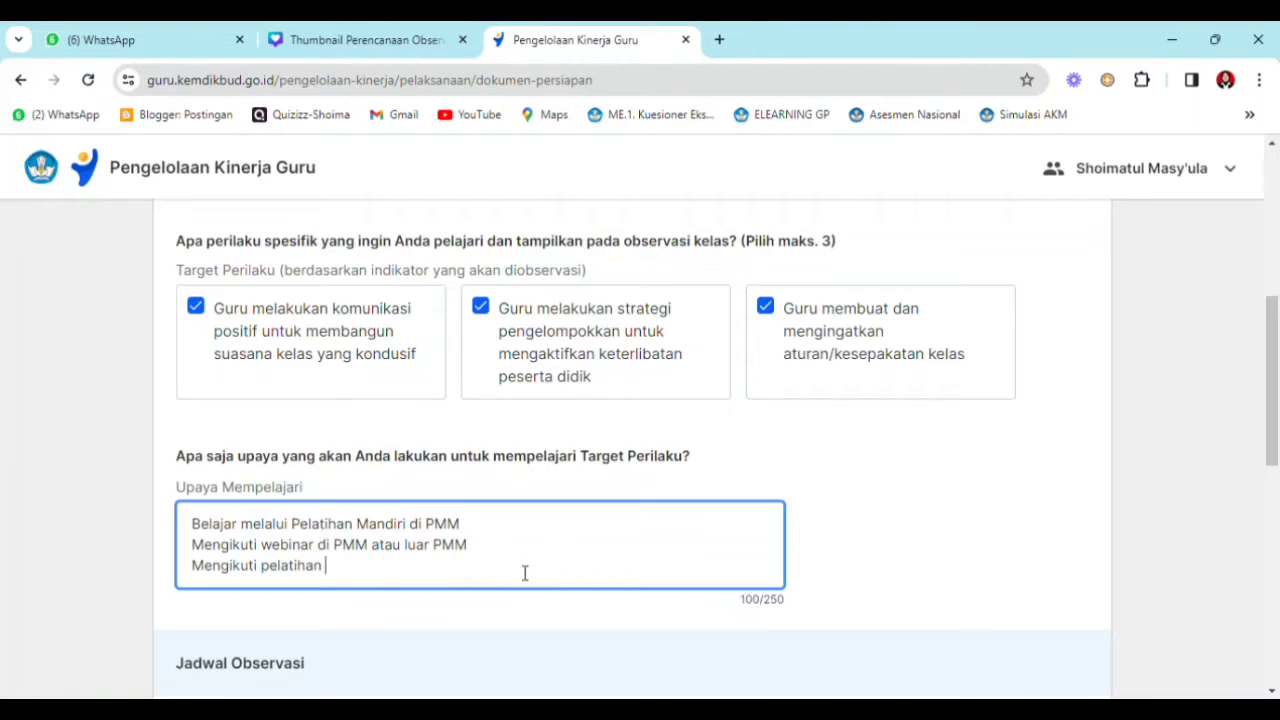
text(di KKG)
- Add the line "Mencari informasi terkait kesepakatan kelas di artikel ataupun video YouTube" to Upaya Mempelajari
key(Return)
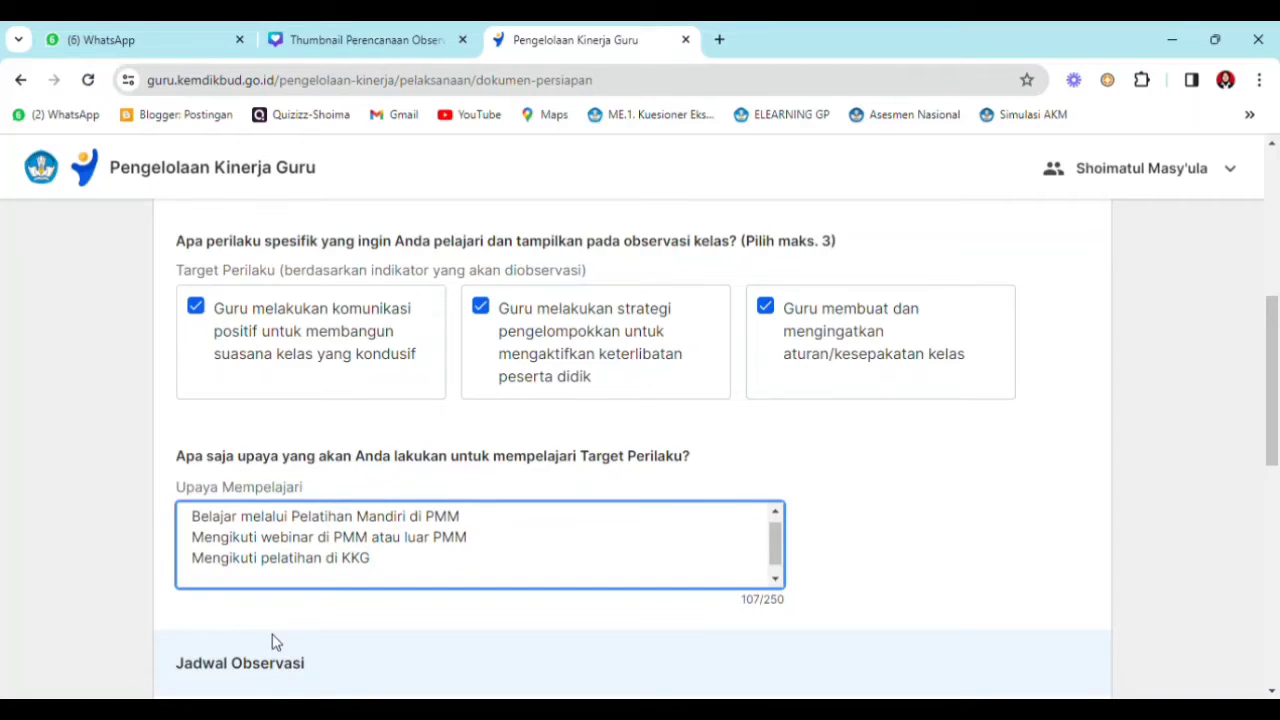
text(Mencari info)
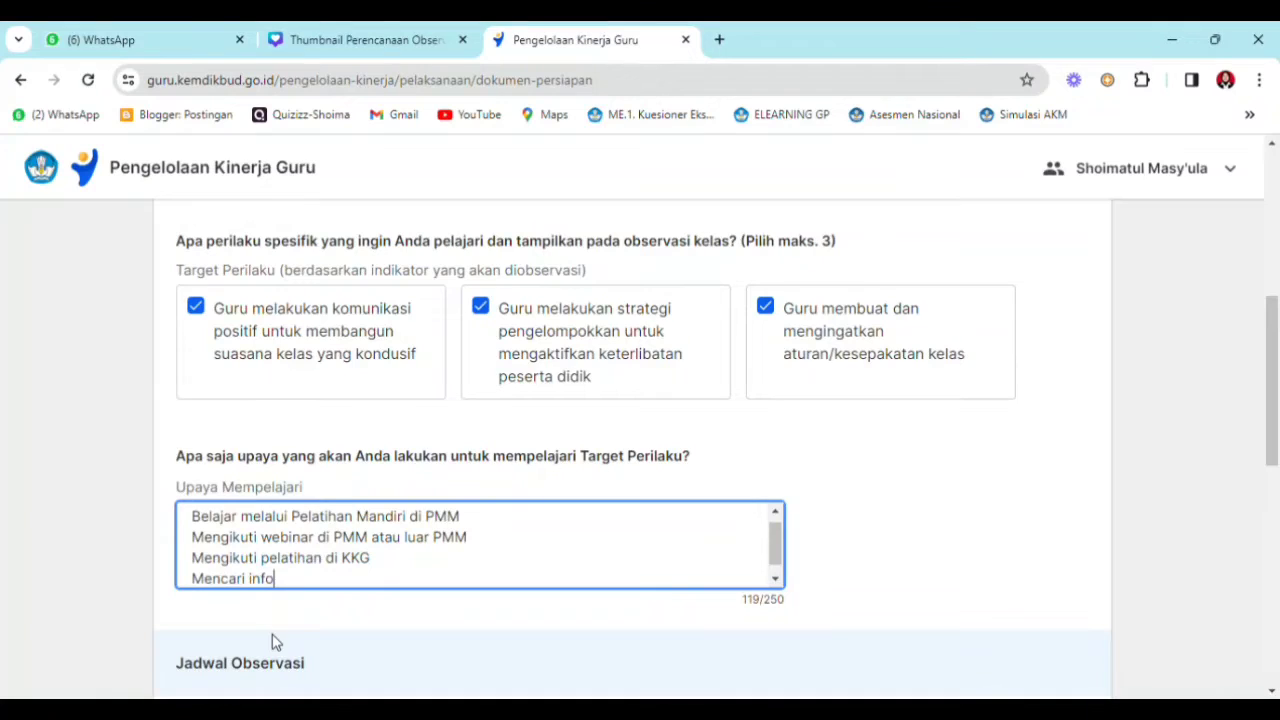
text(rmasi terkait)
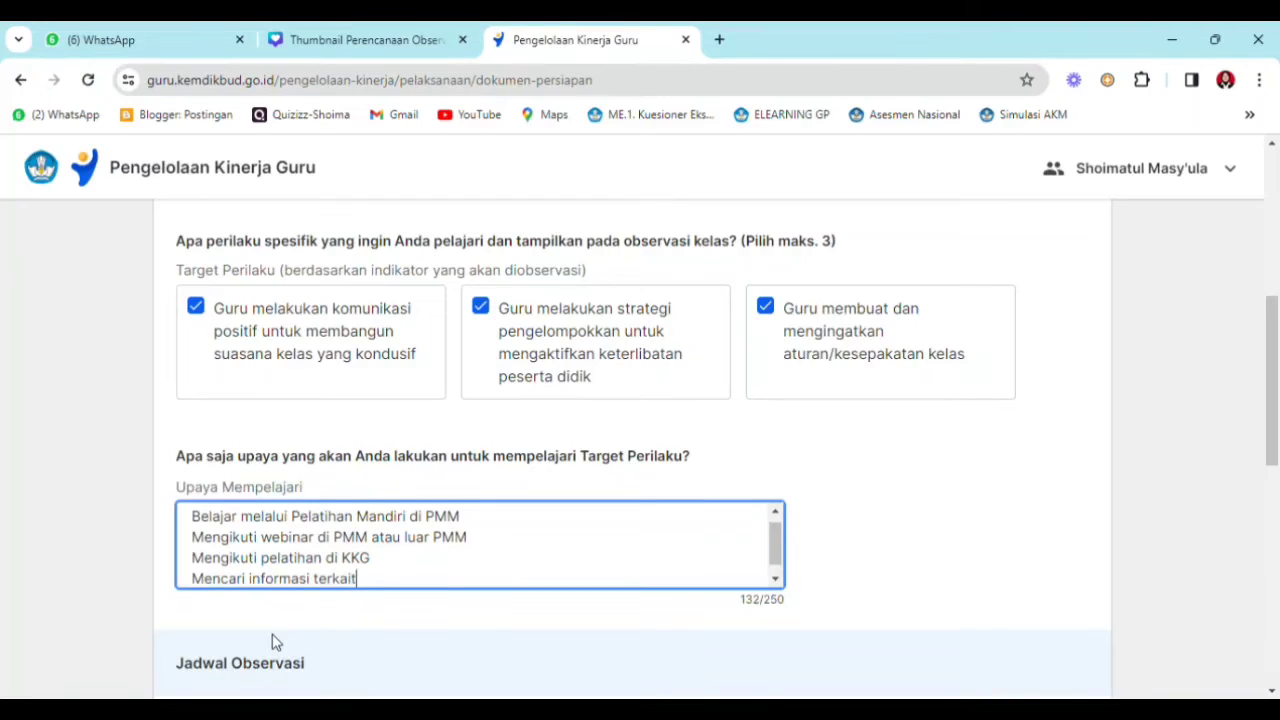
text( kesepakatan ke)
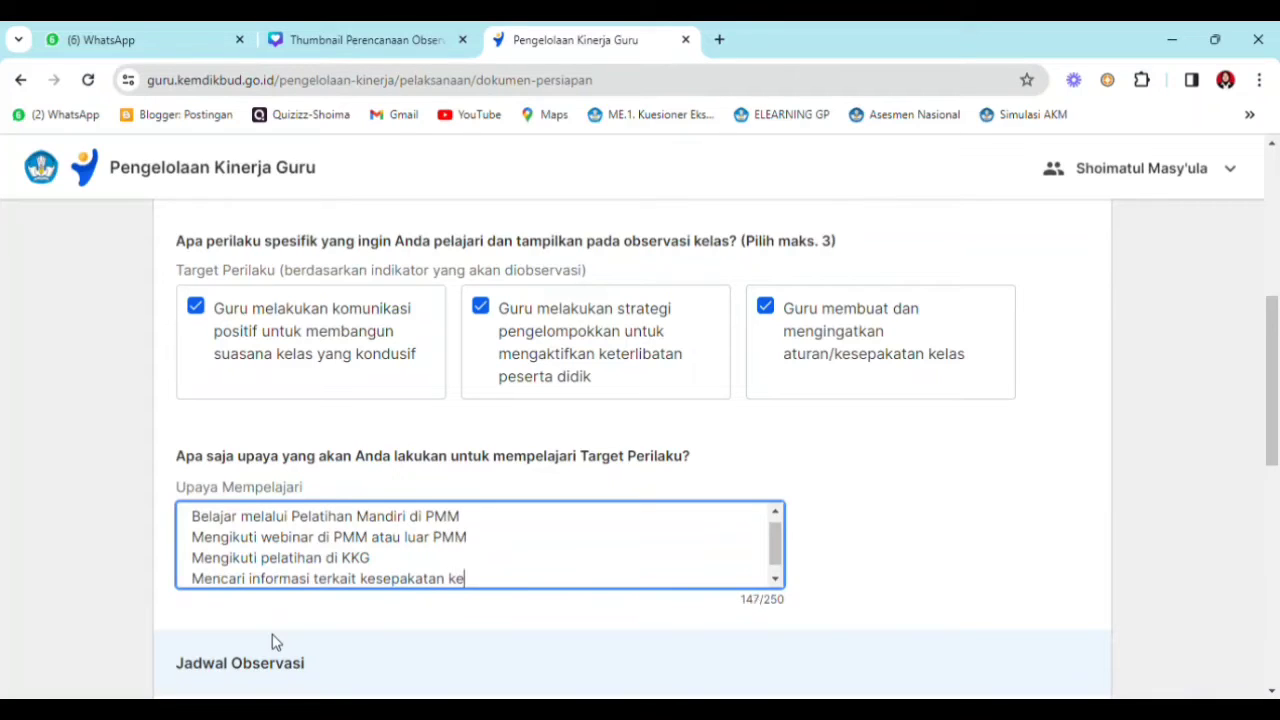
text(las di artikel a)
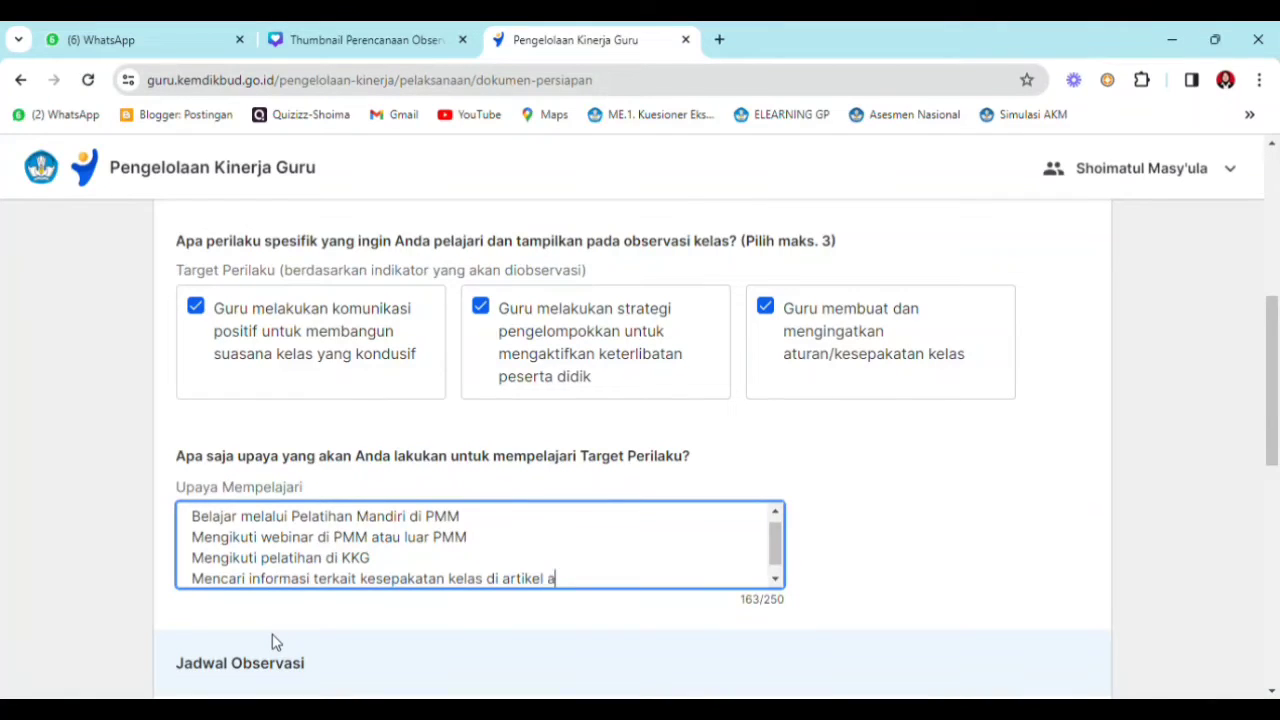
text(taupun video Y)
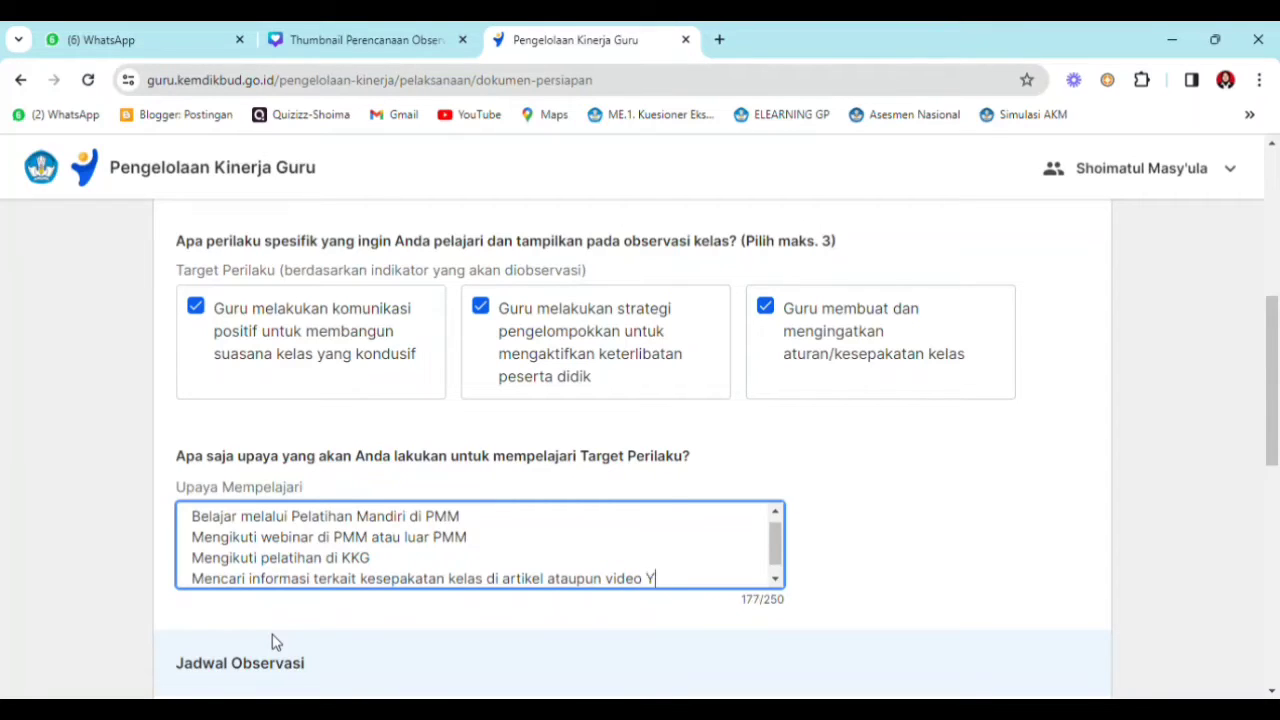
text(ouTube)
- Add "Berkolaborasi dengan rekan guru" as the last line of Upaya Mempelajari
key(Return)
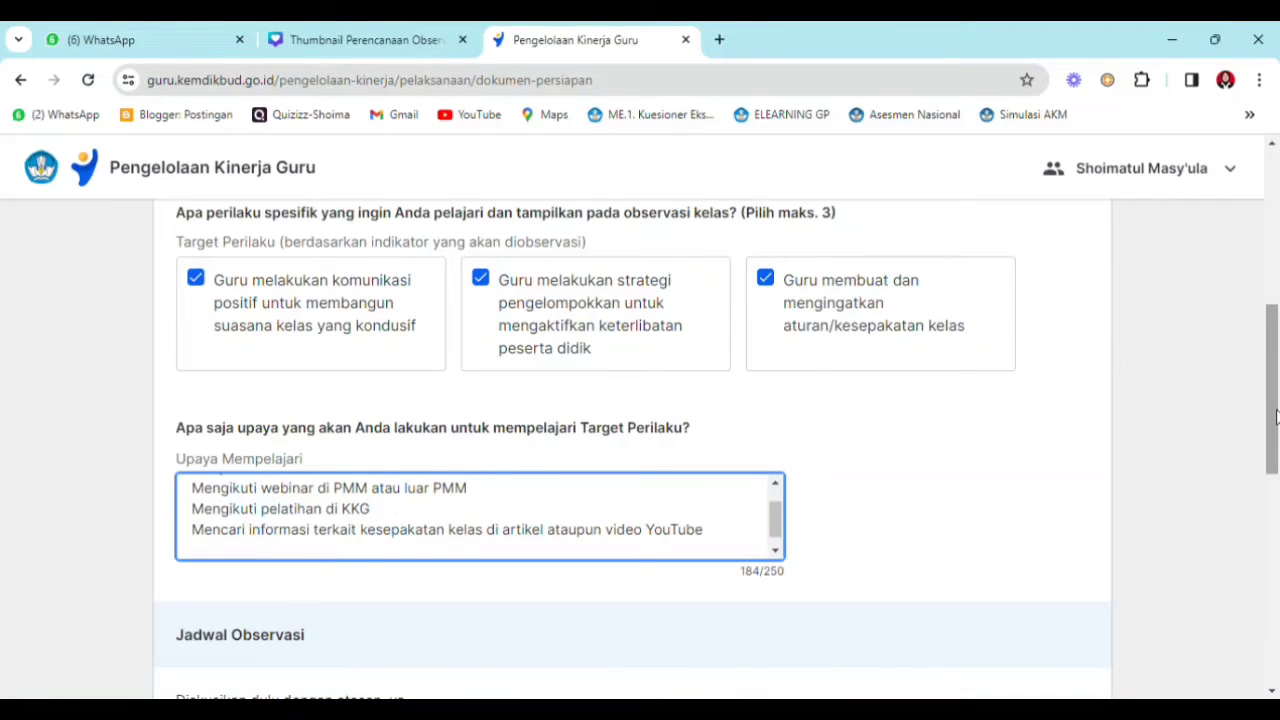
text(Berkolabora)
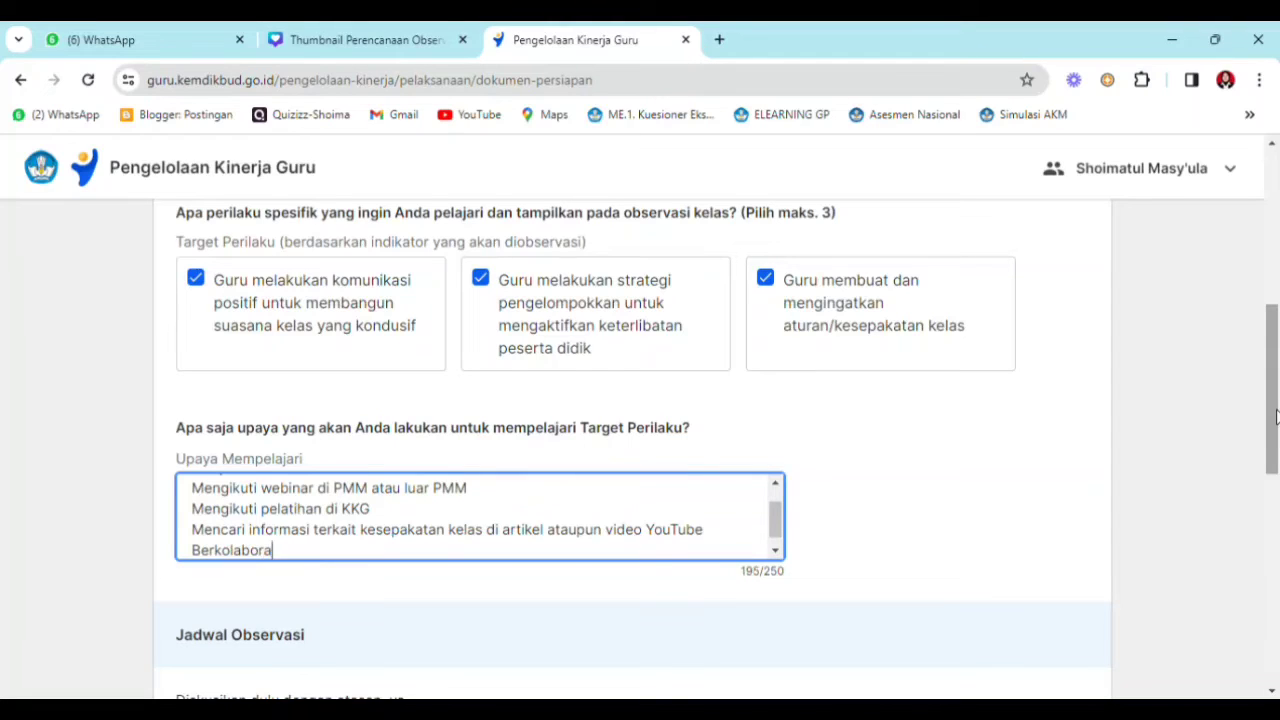
text(si dengan rekan guru)
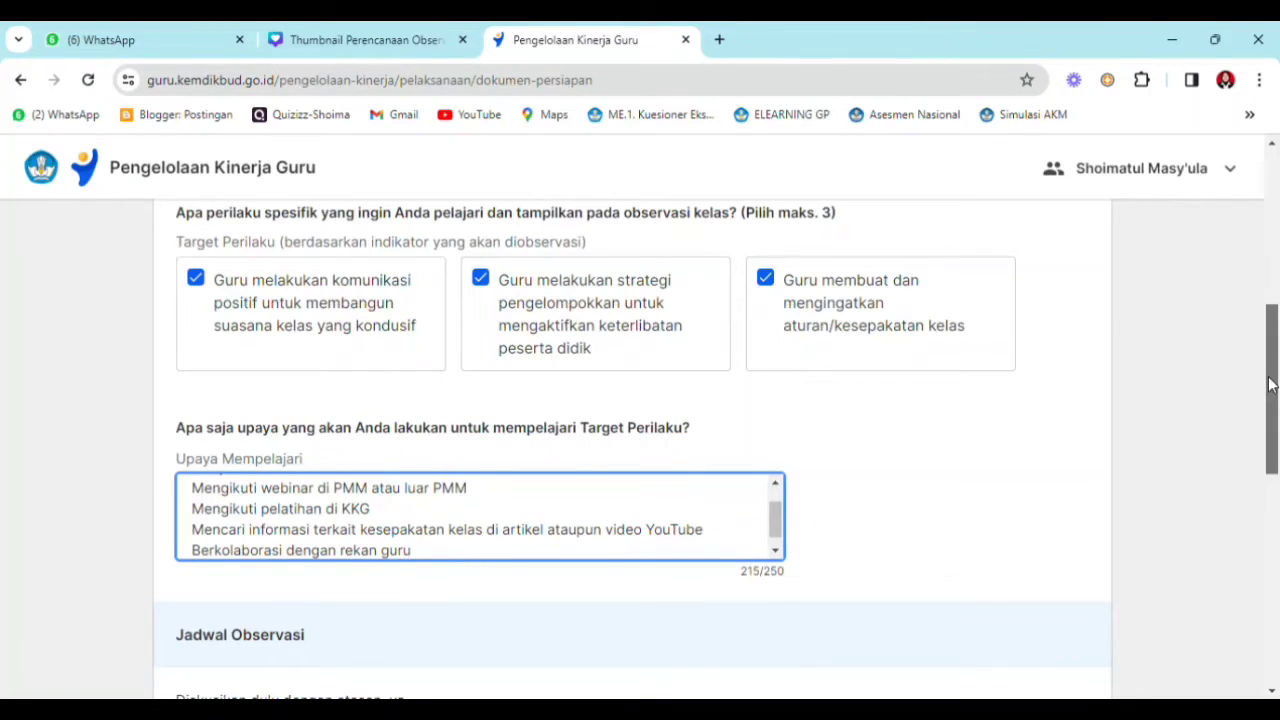
- Set the observation date in Jadwal Observasi to 28 February 2024
drag(1270, 384, 1277, 500)
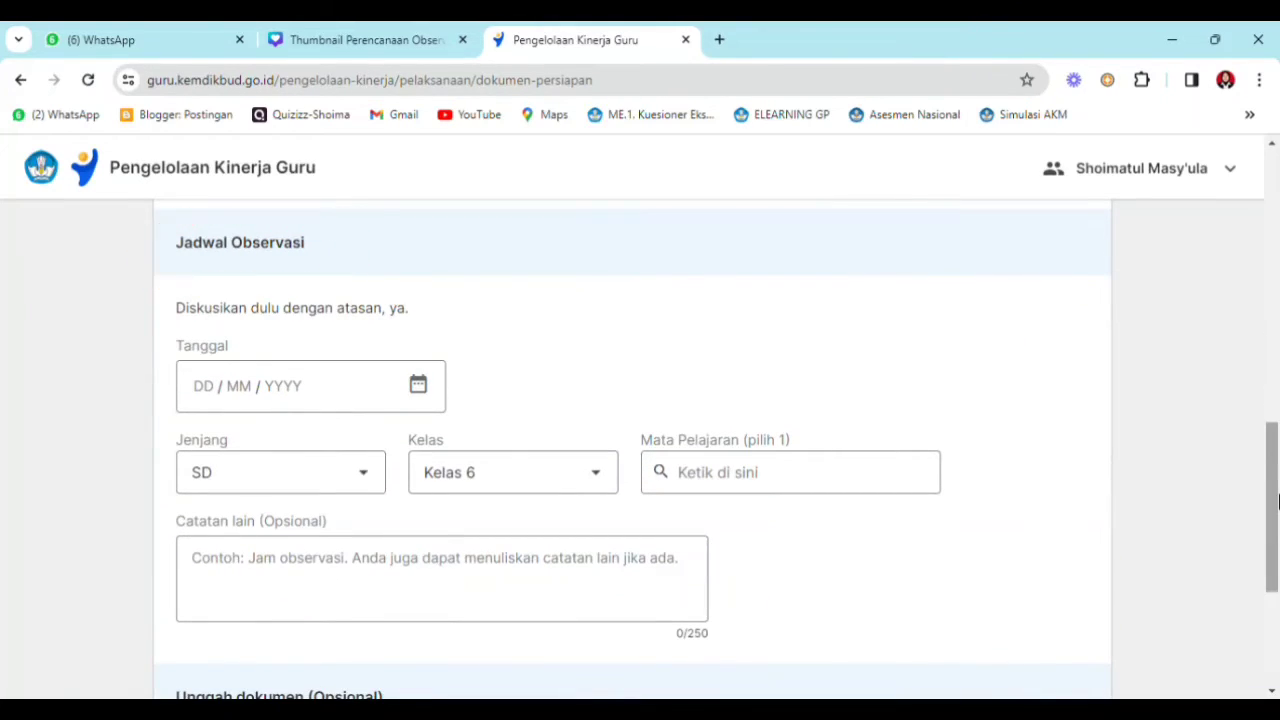
click(420, 387)
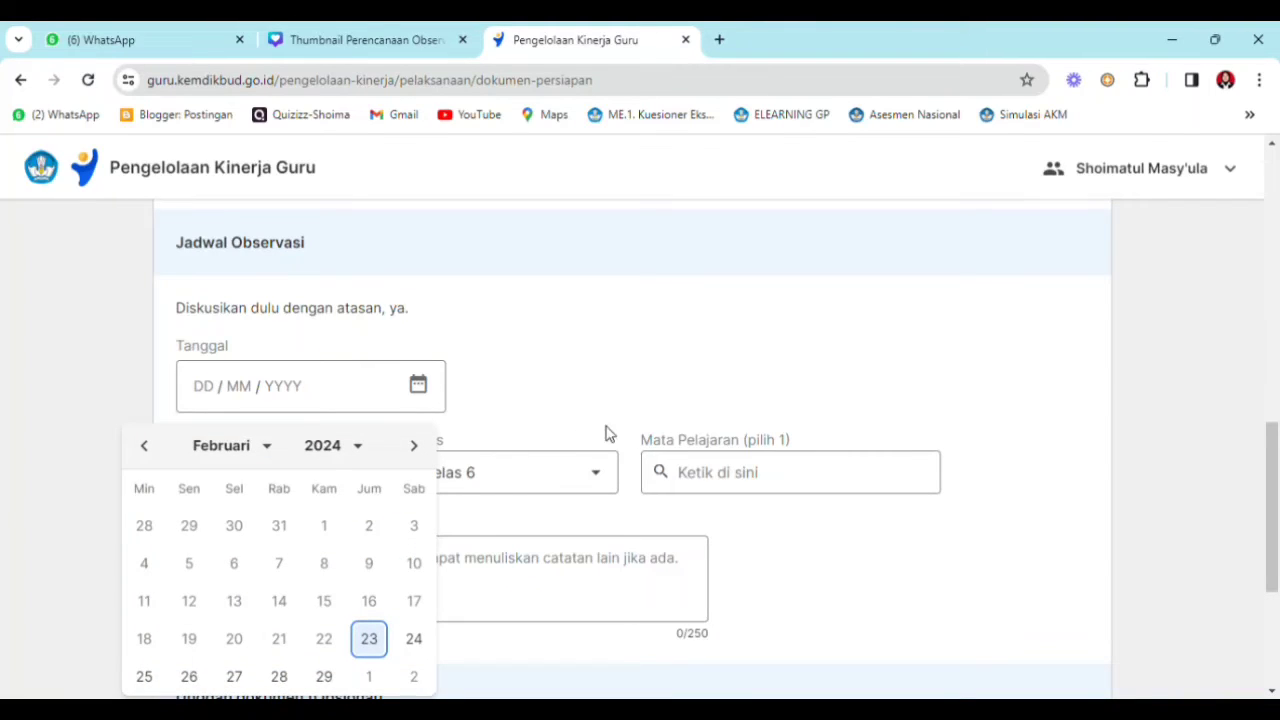
drag(1277, 465, 1277, 497)
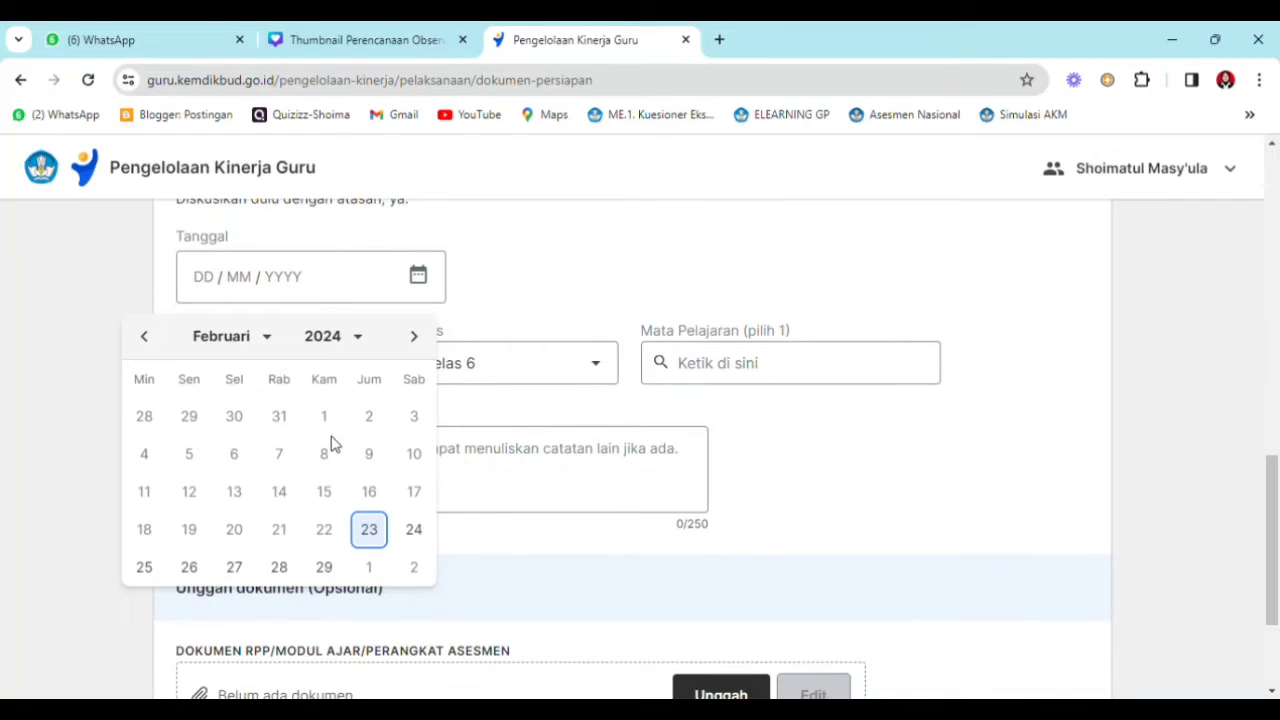
click(281, 567)
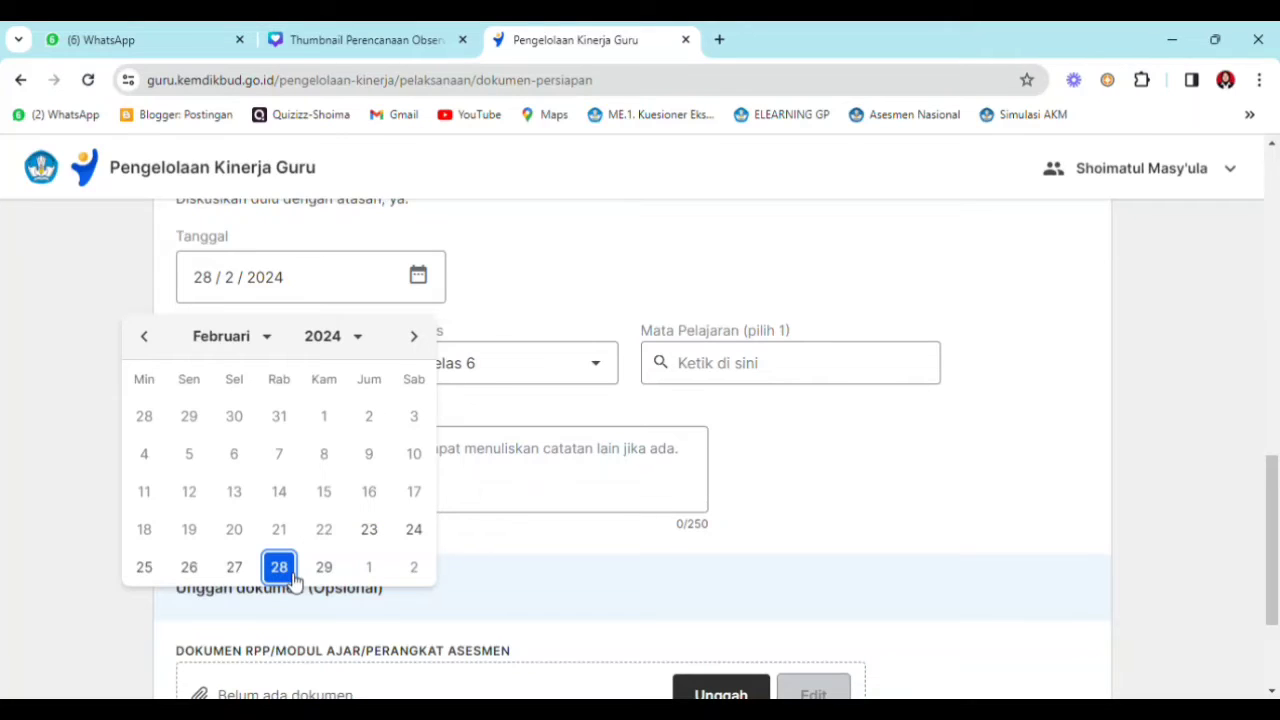
- Specify the observed class as Jenjang SD, Kelas 6, with Tematik as the Mata Pelajaran
click(26, 351)
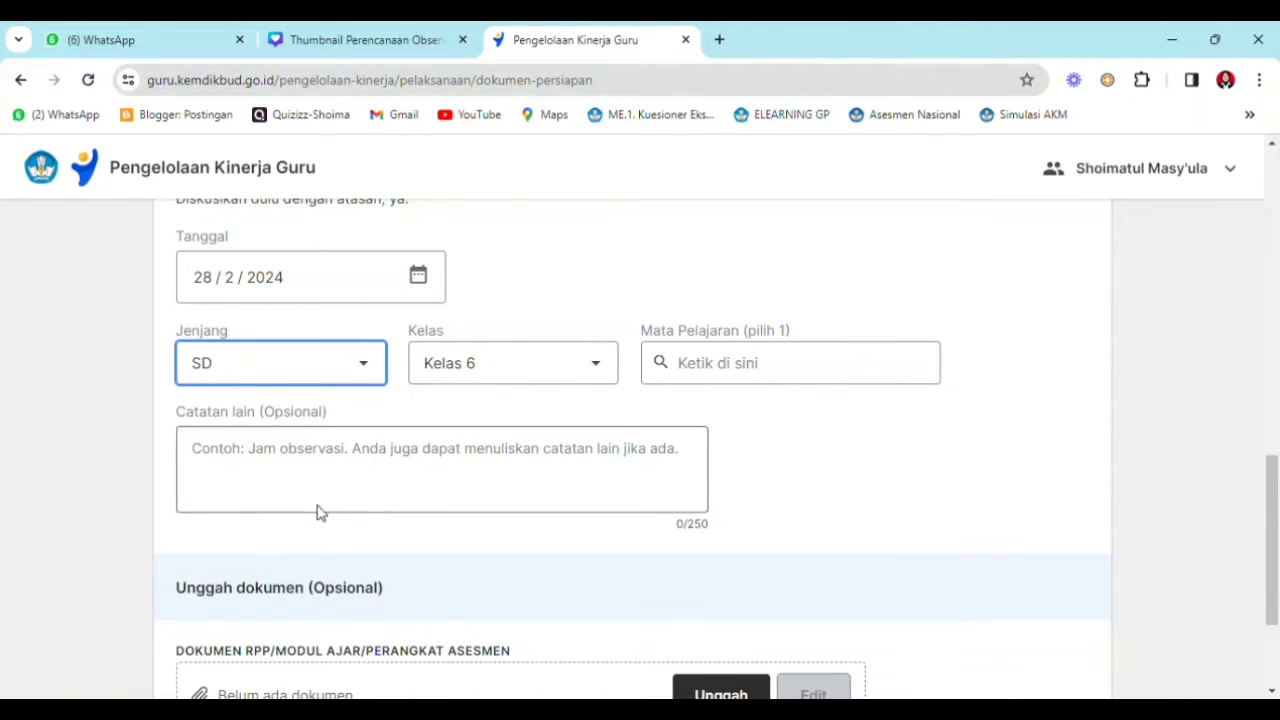
click(538, 372)
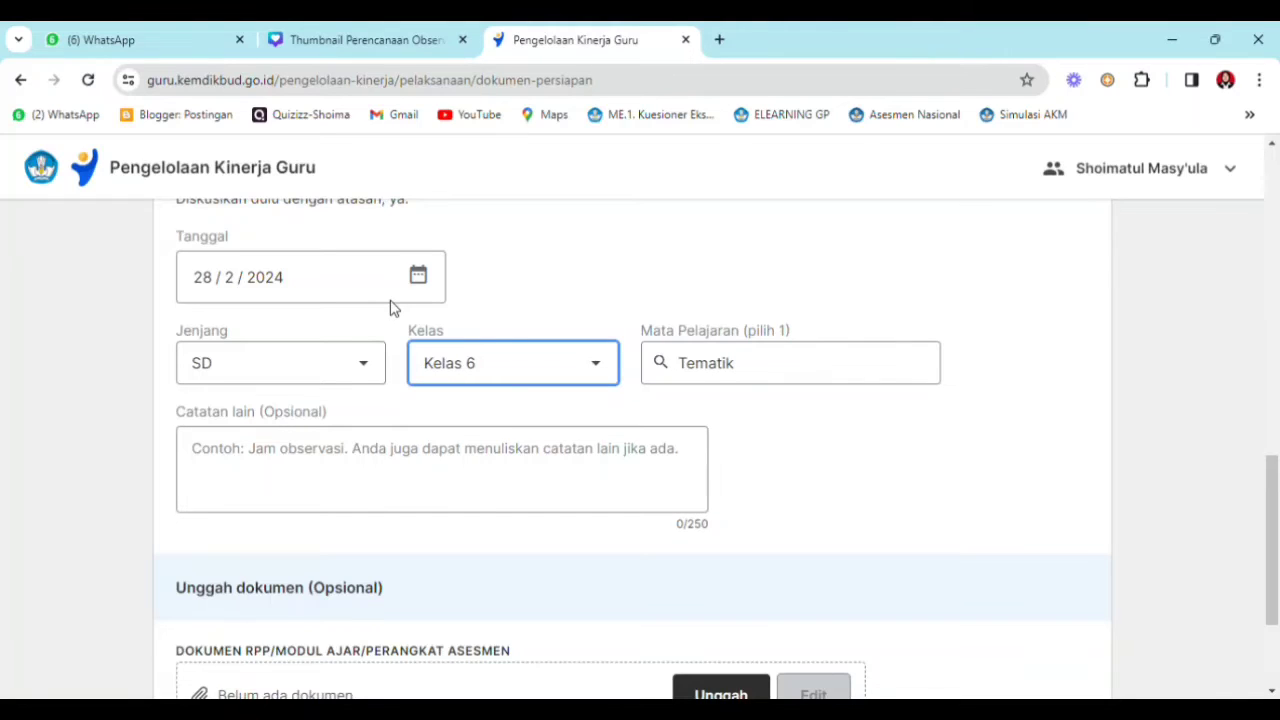
click(772, 380)
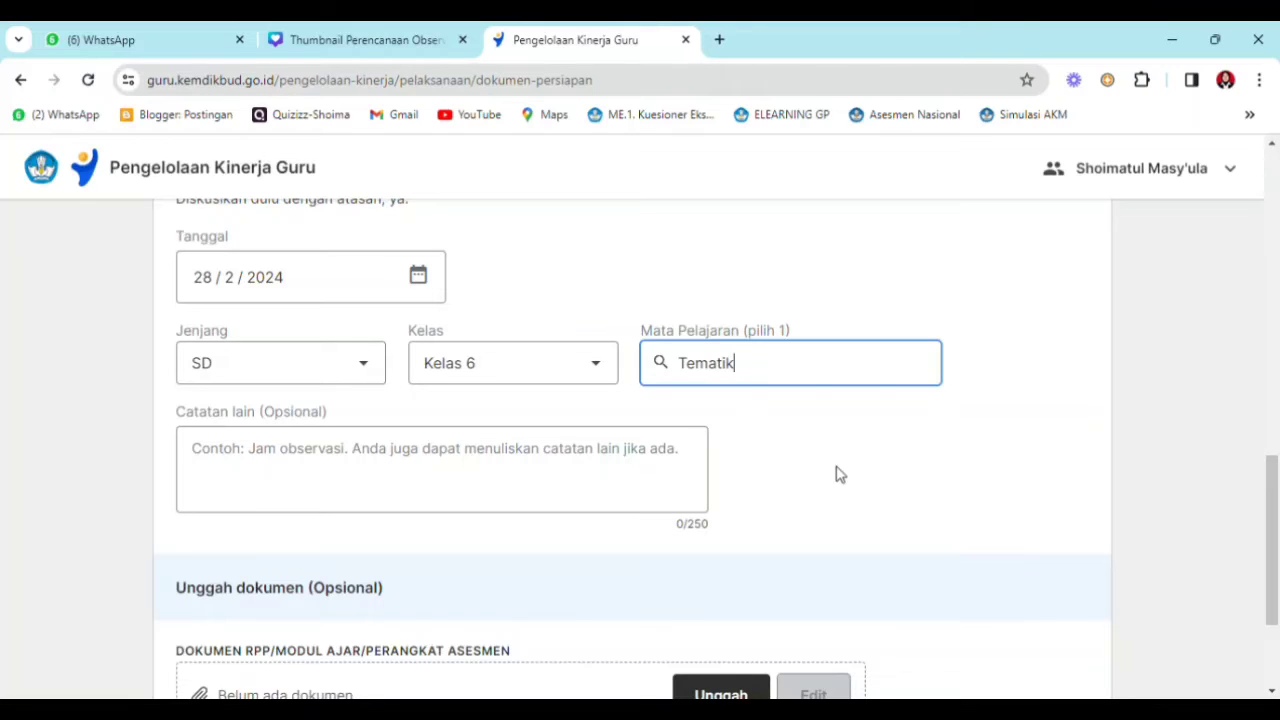
- Enter "Jam Observasi 09.30 - selesai" as the optional Catatan lain of the observation schedule
click(397, 467)
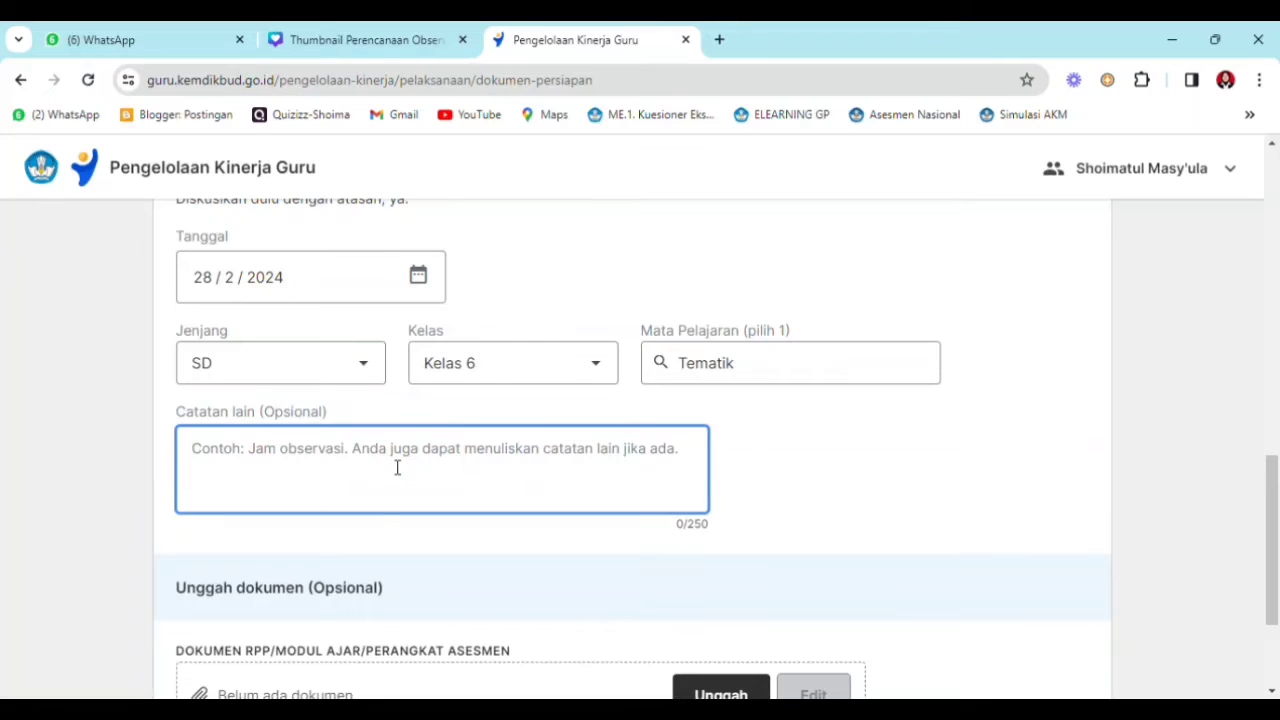
text(Jam Obs)
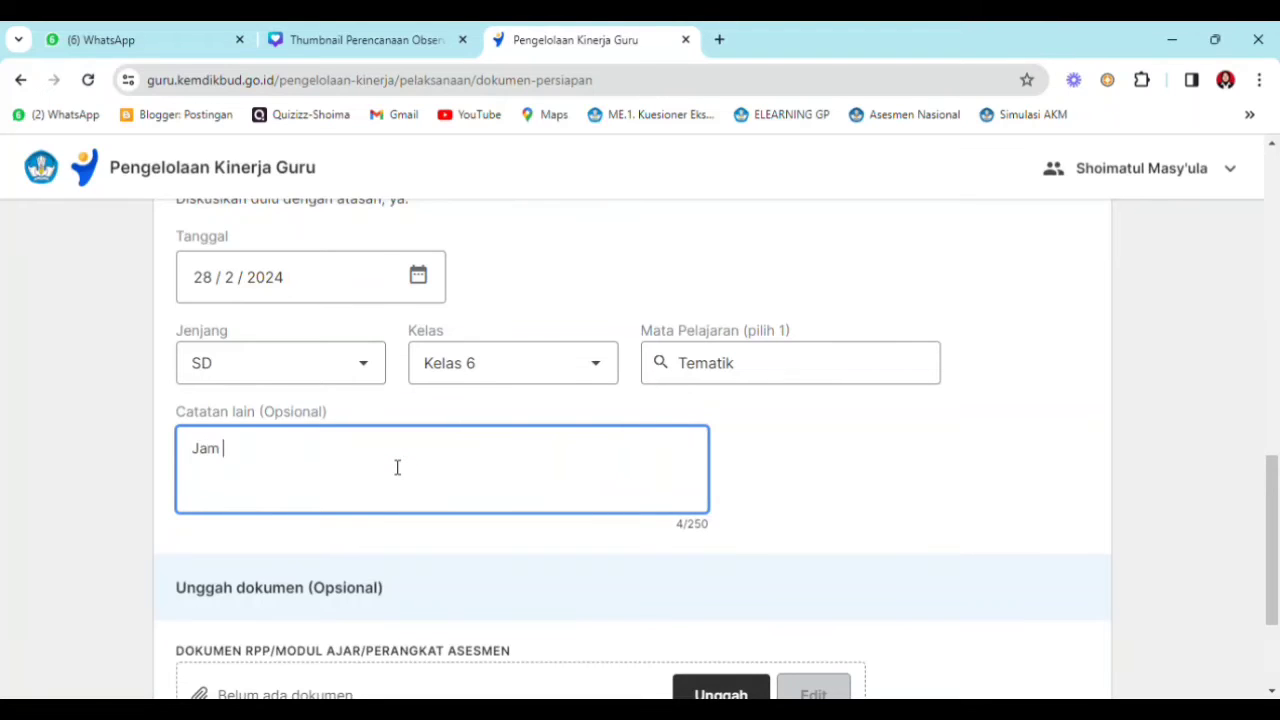
text(ervasi)
text(09.3)
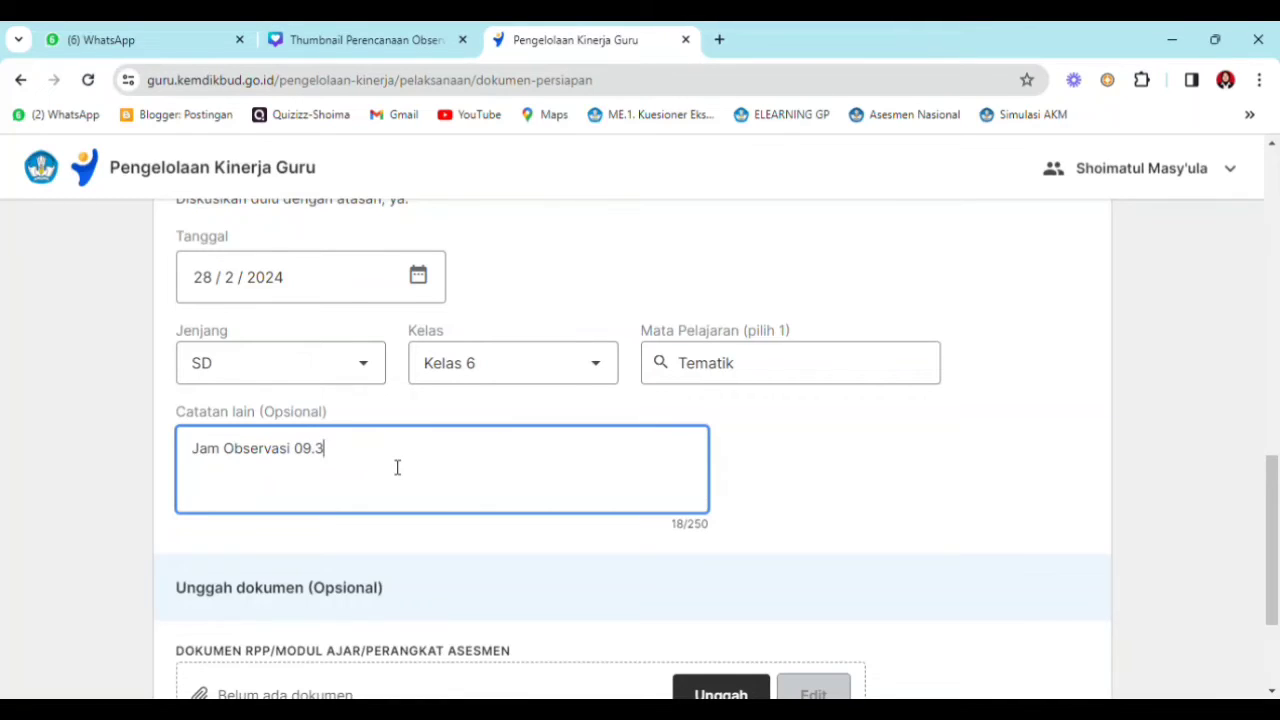
text(0 - selesai)
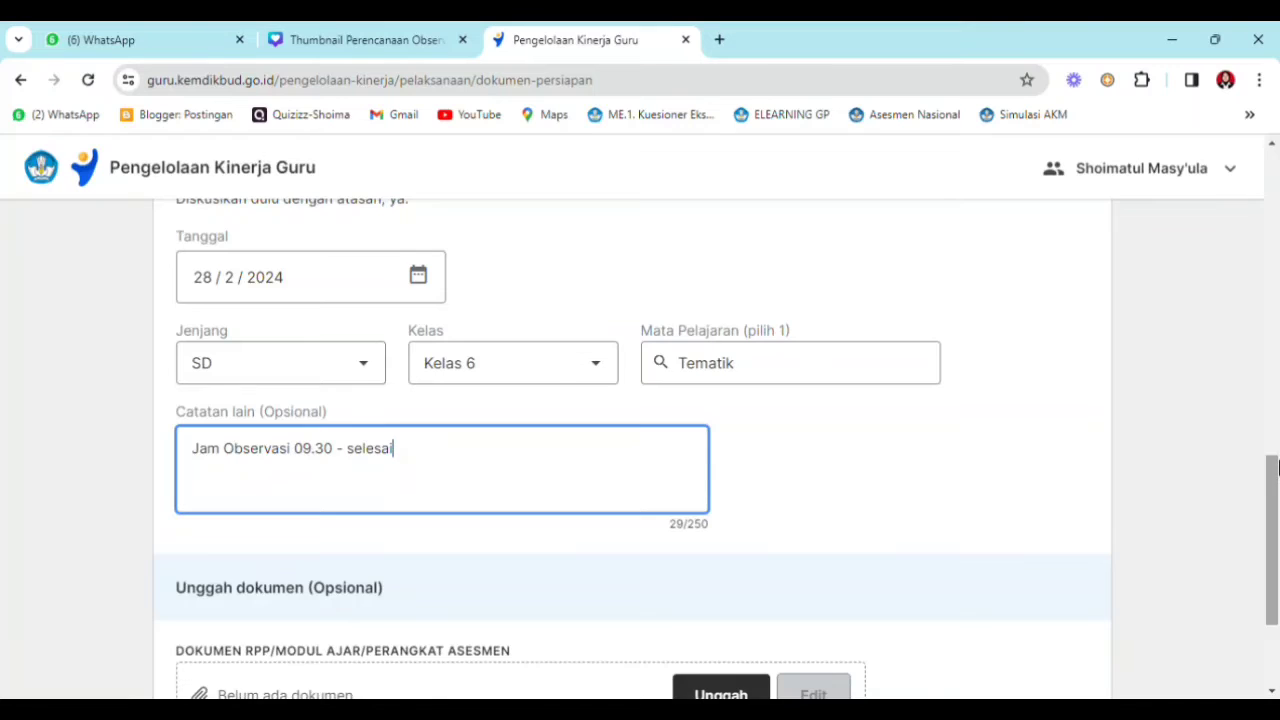
- Upload the RPP Kelas 6 Tema 7 Sub 3 PDF from the computer as the lesson plan document
scroll(1274, 512, down, 2)
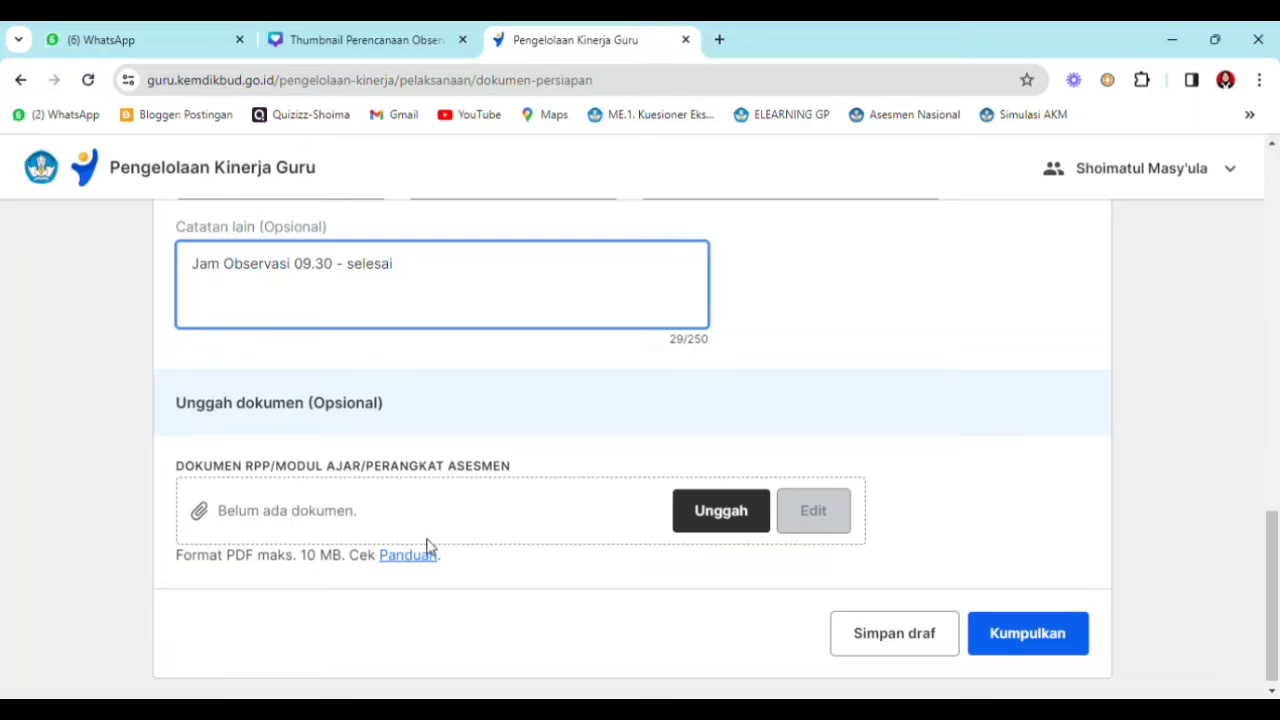
click(724, 515)
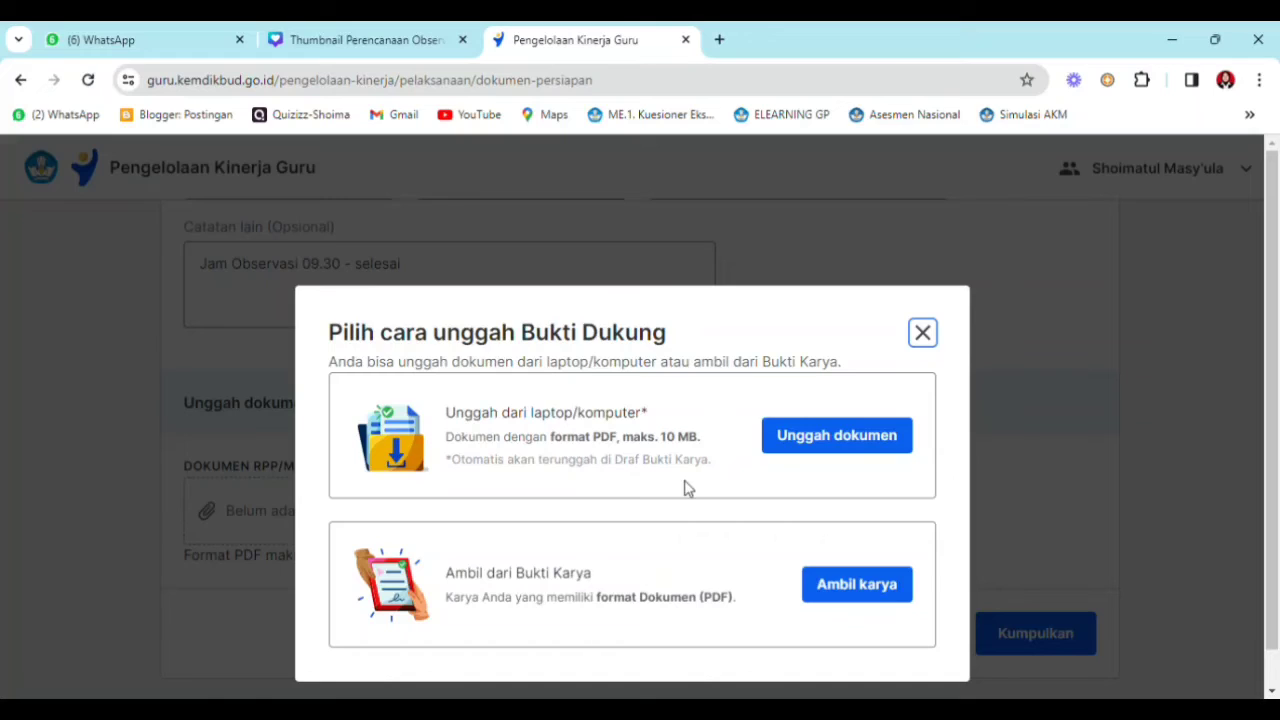
click(876, 443)
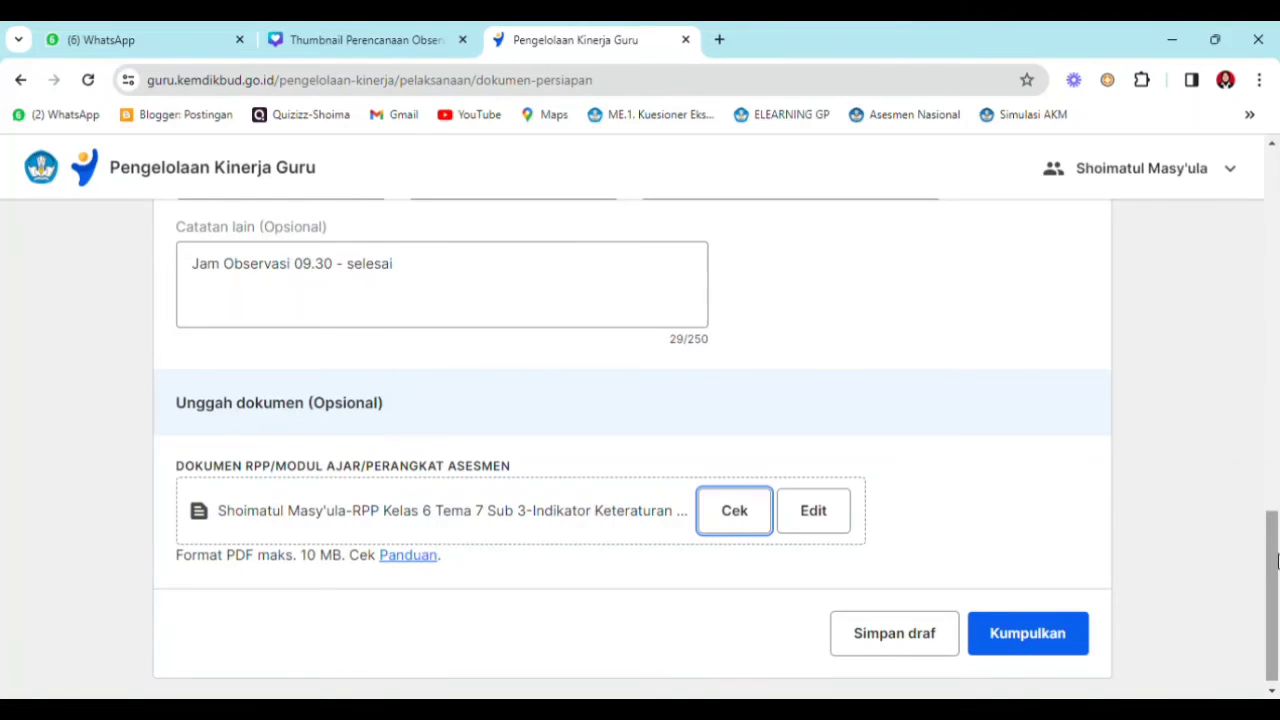
- Recheck the Upaya Mempelajari text in the completed form and submit the preparation document, confirming the submission
mouse_move(1277, 557)
mouse_down()
mouse_move(1277, 506)
mouse_move(1277, 562)
mouse_up()
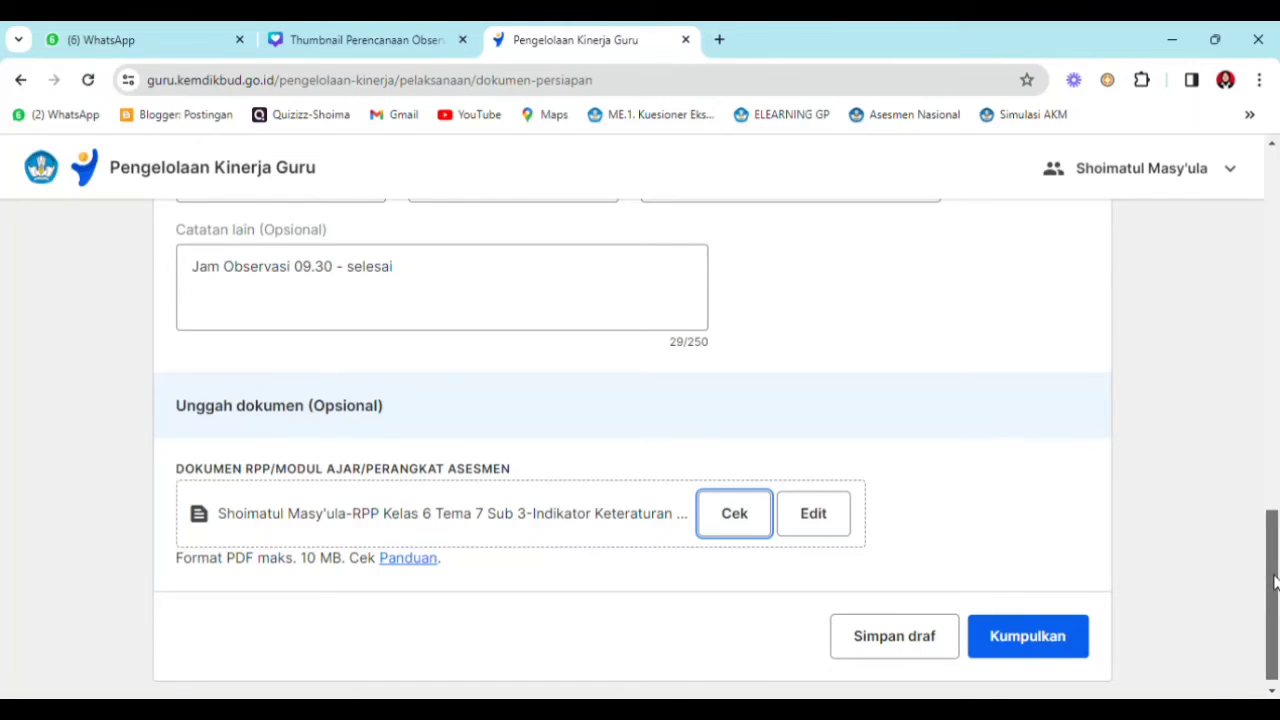
drag(1274, 583, 1278, 393)
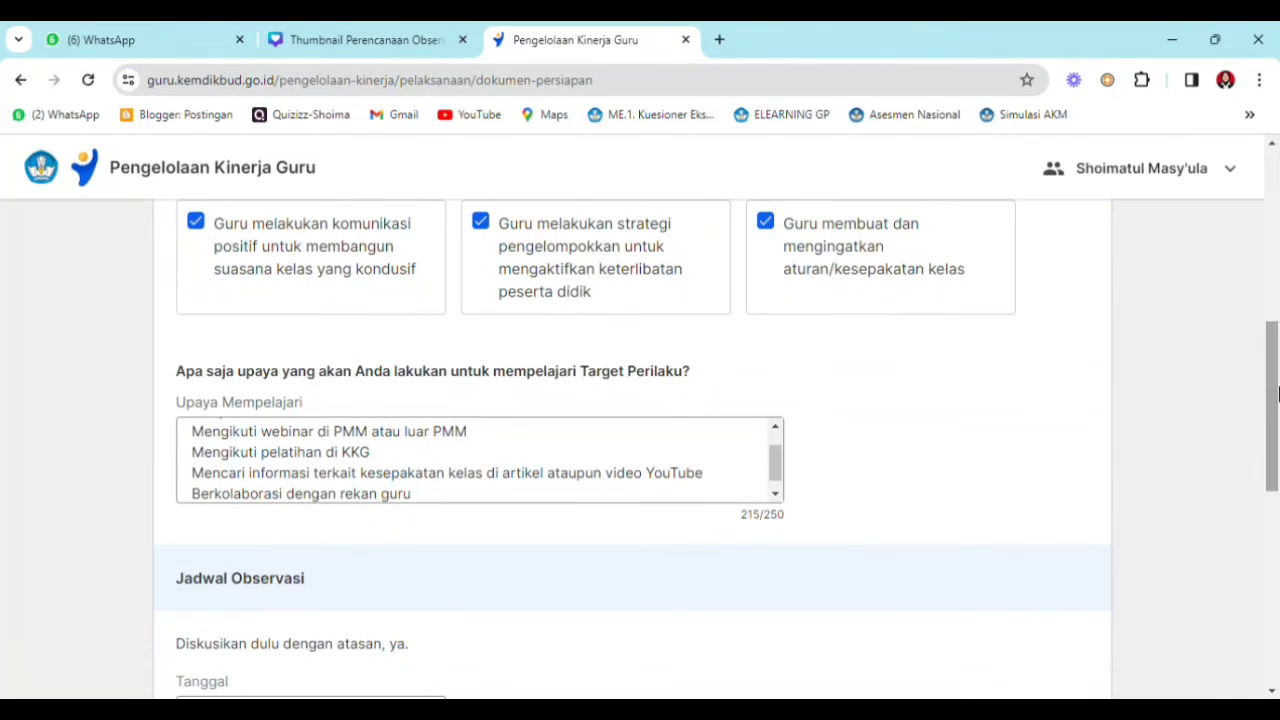
click(778, 467)
drag(778, 467, 777, 451)
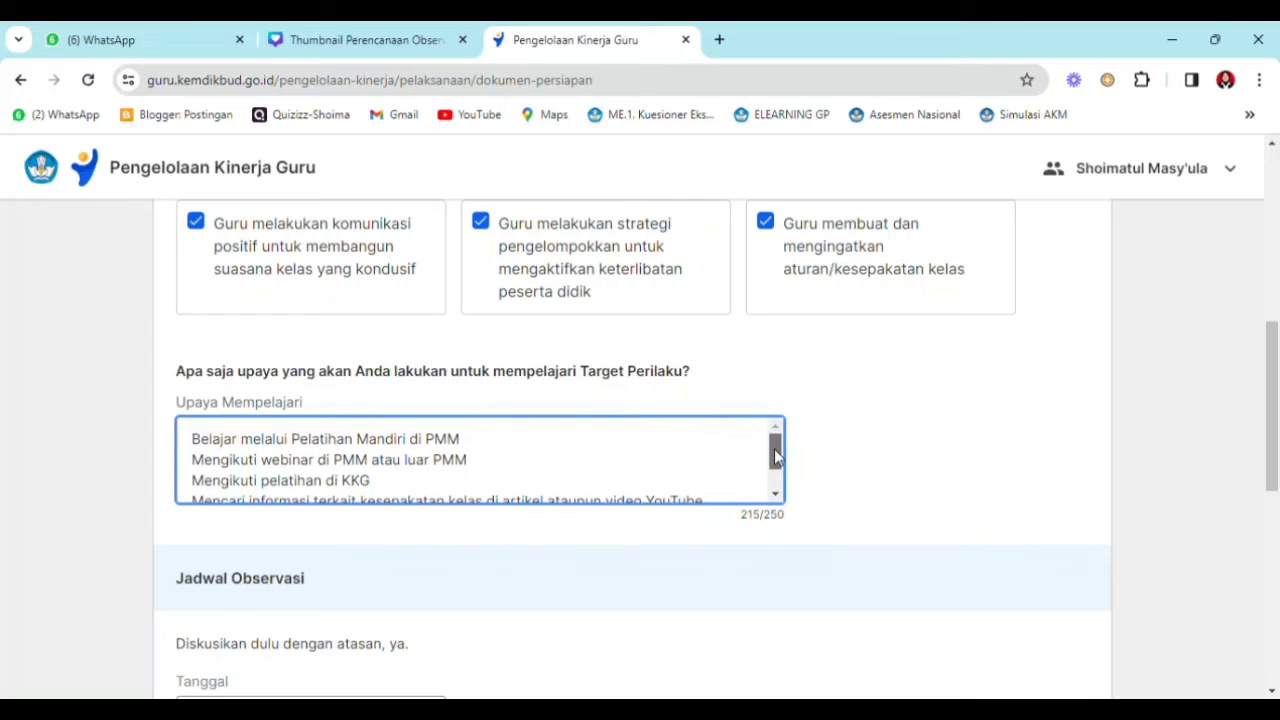
drag(1278, 383, 1278, 547)
scroll(1277, 548, down, 1)
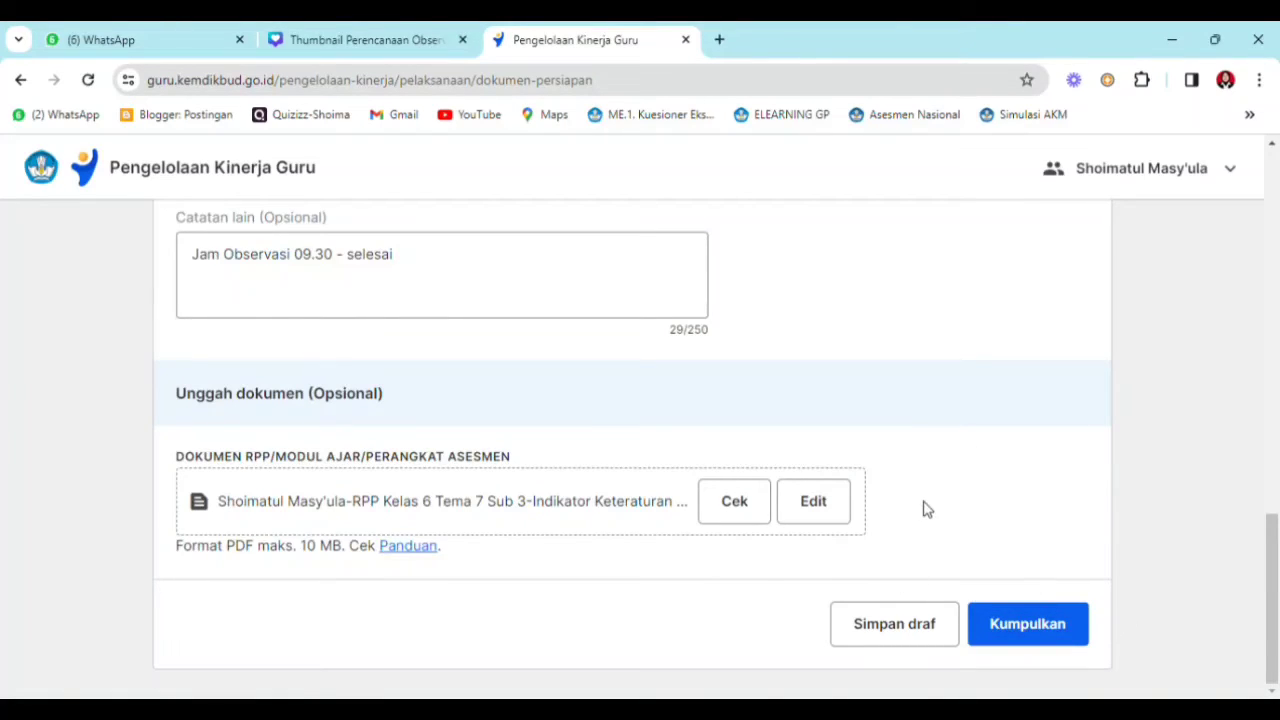
click(1038, 627)
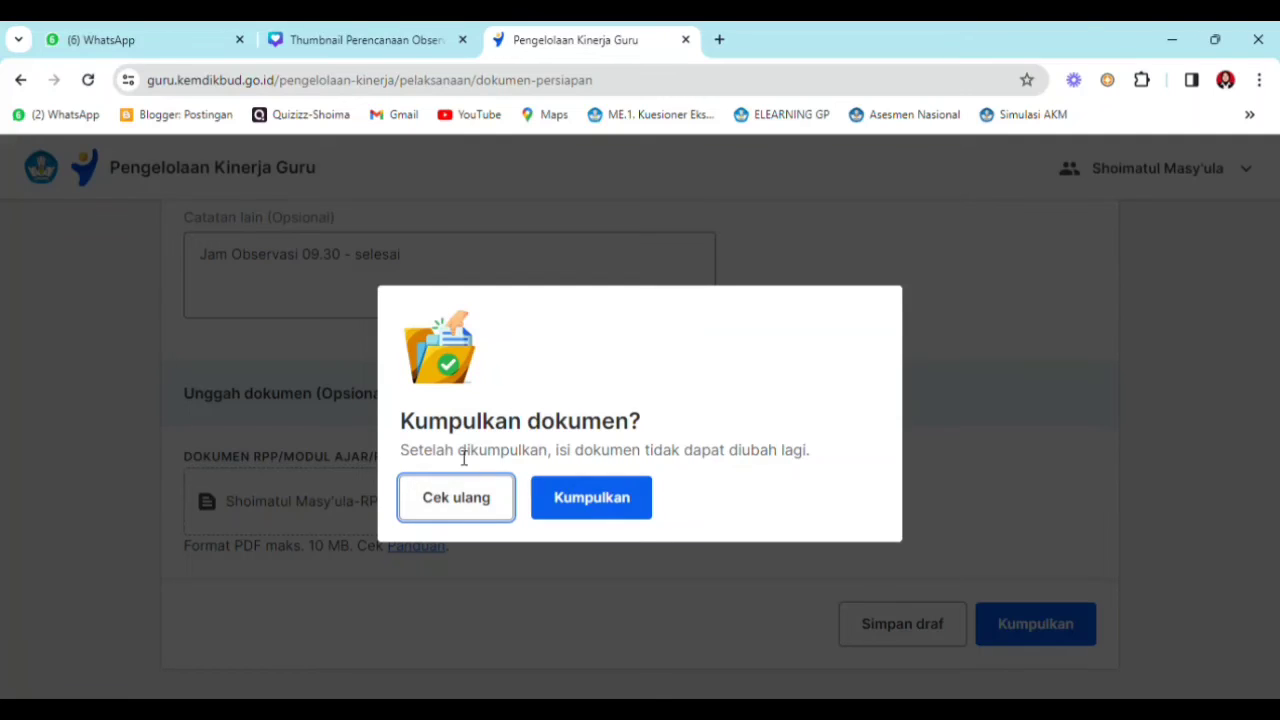
click(610, 503)
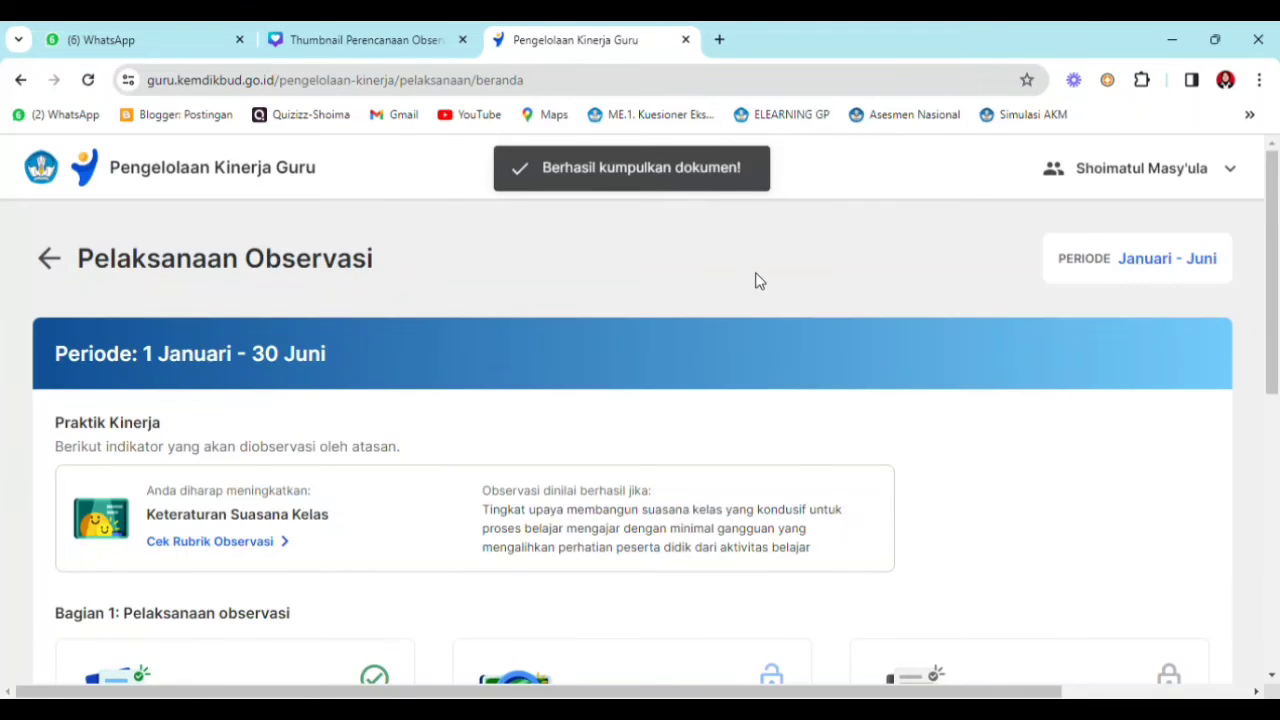
- Open the details of the pending observation and review its schedule, Fokus Observasi and Upaya Mempelajari
scroll(1277, 334, down, 2)
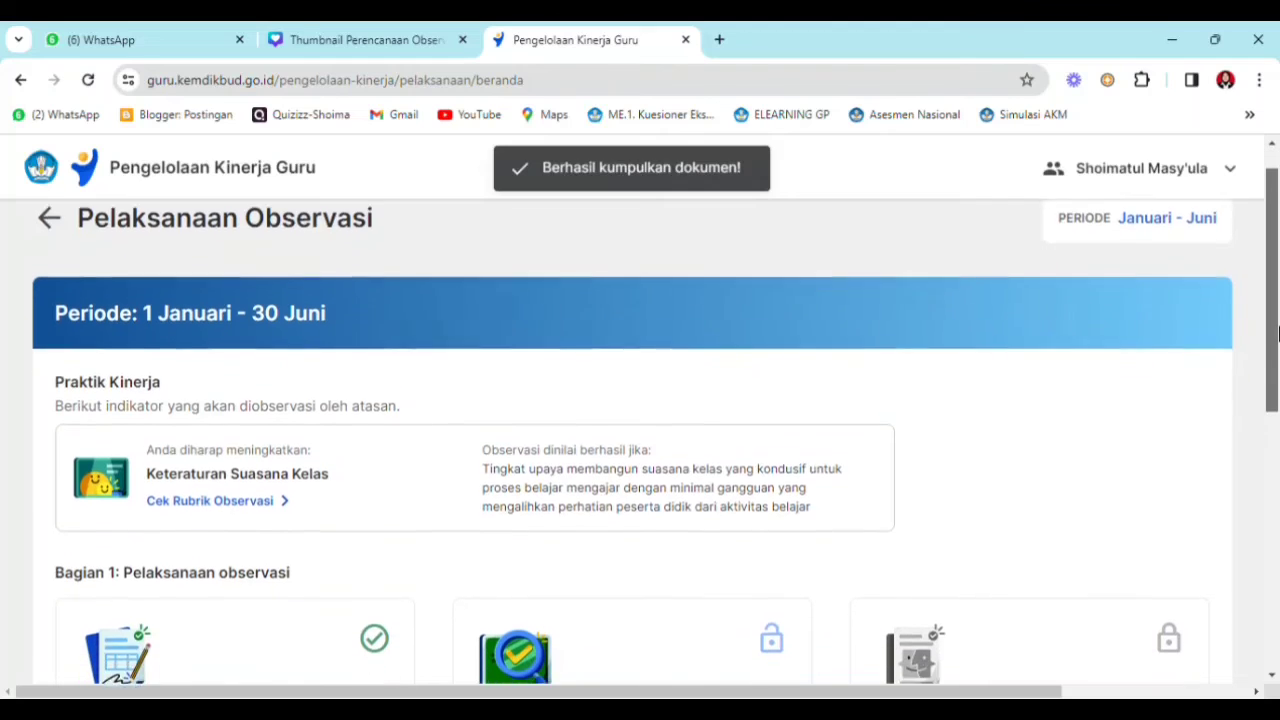
drag(1277, 334, 1277, 435)
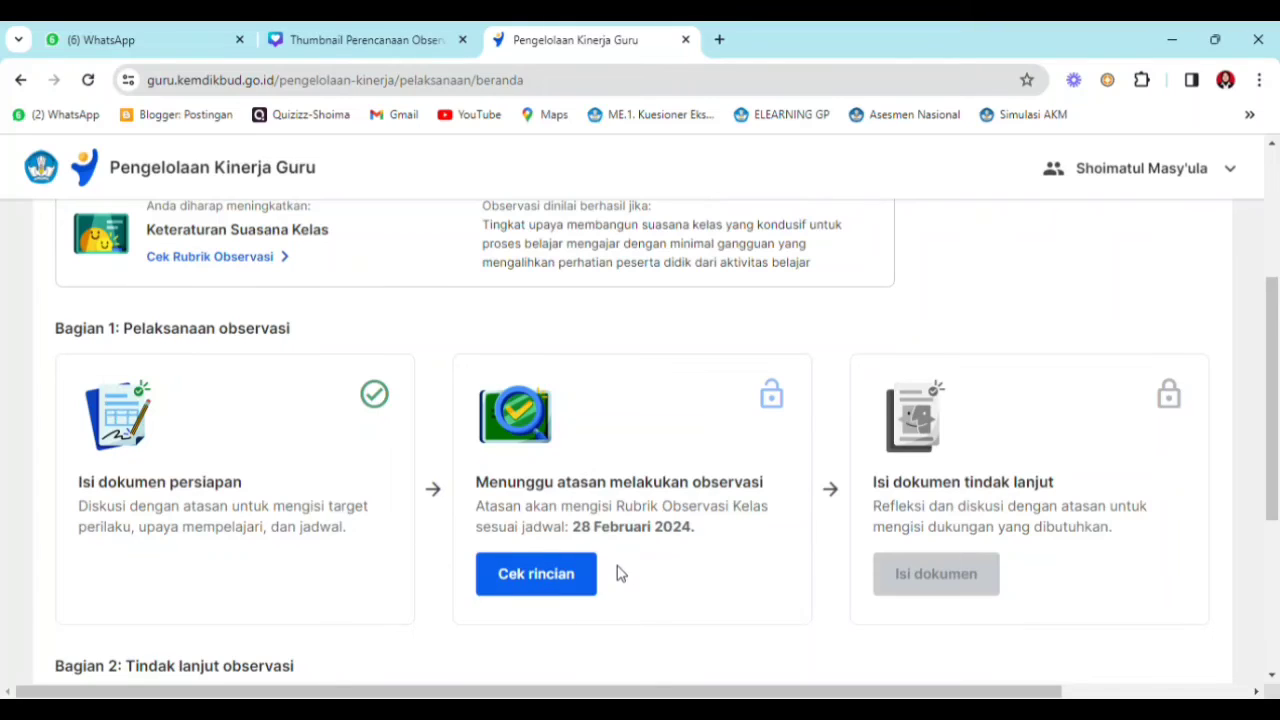
click(557, 589)
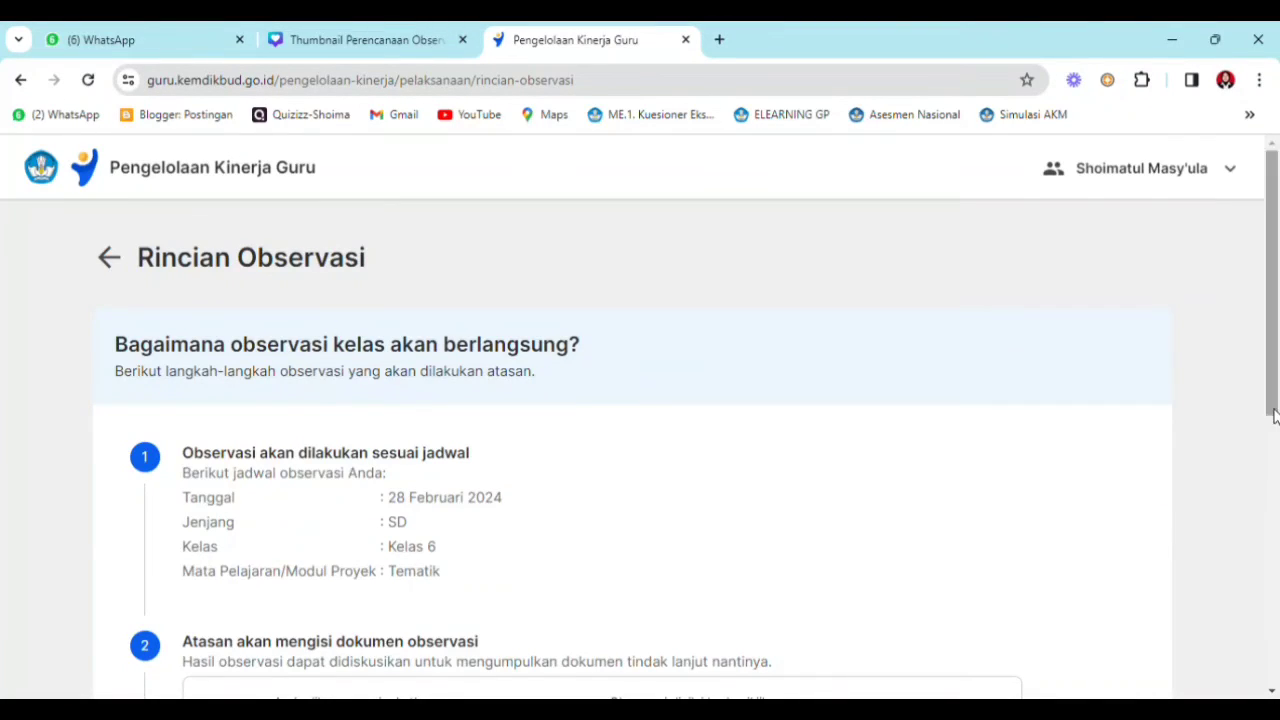
scroll(1272, 468, down, 1)
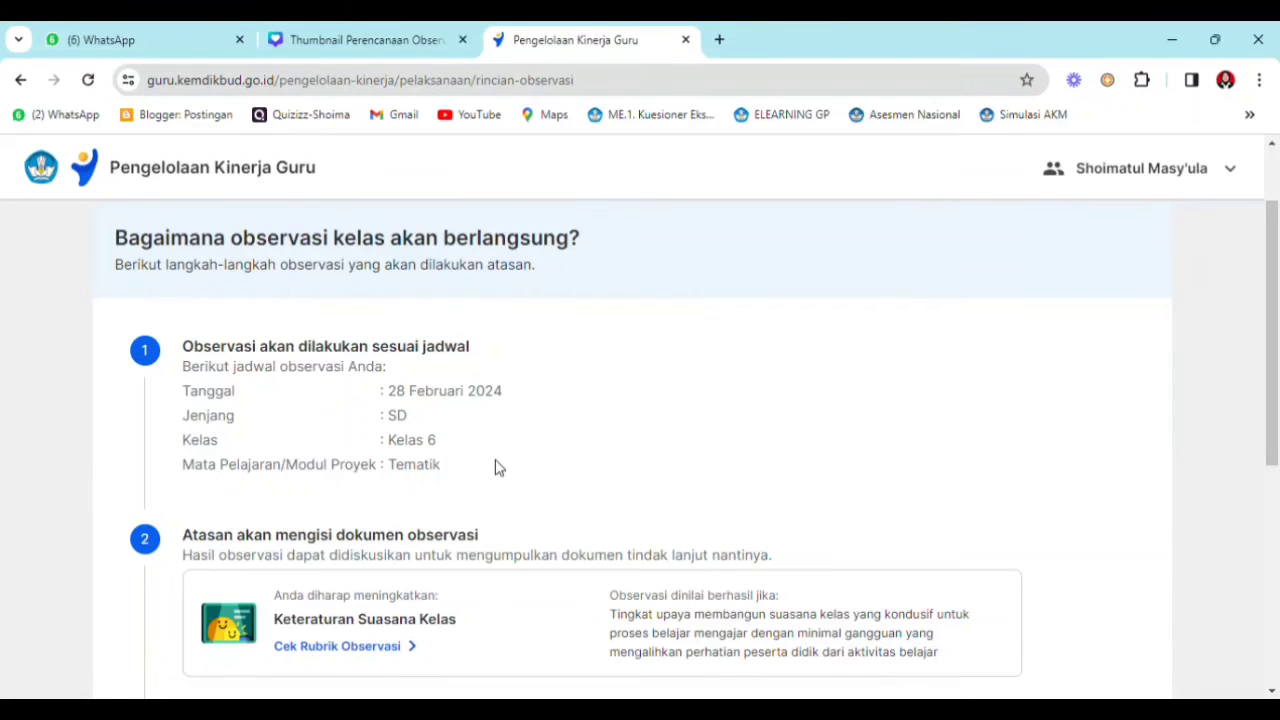
scroll(1277, 480, down, 2)
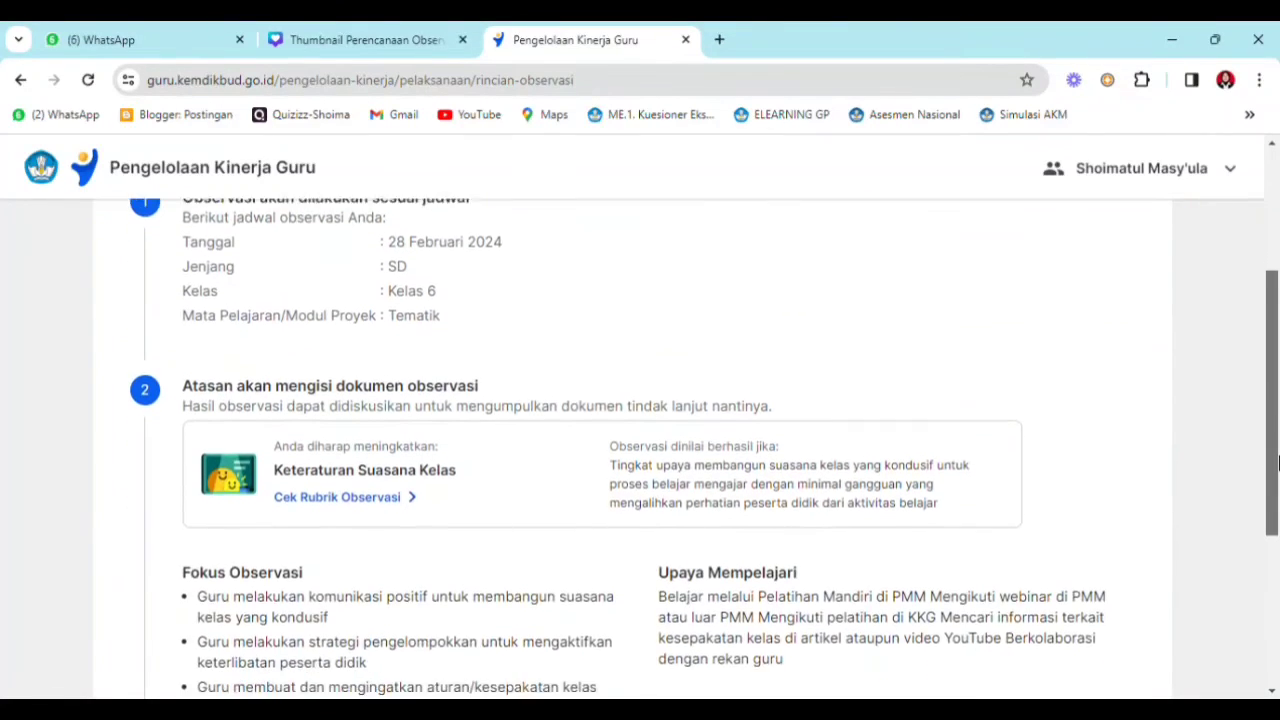
mouse_move(1277, 495)
mouse_down()
mouse_move(1277, 432)
mouse_move(1277, 506)
mouse_up()
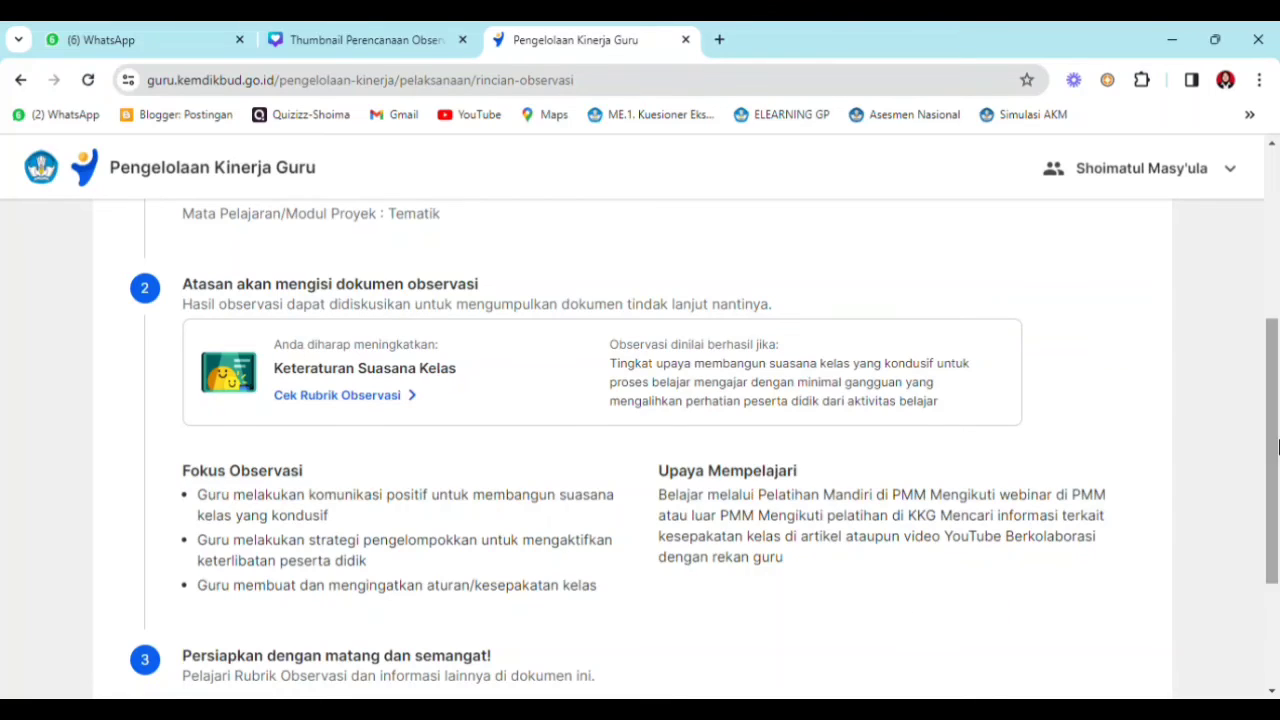
- Read the rest of the Rincian Observasi page through its closing notes, return to Pelaksanaan Observasi and leave that page
drag(1274, 420, 1277, 457)
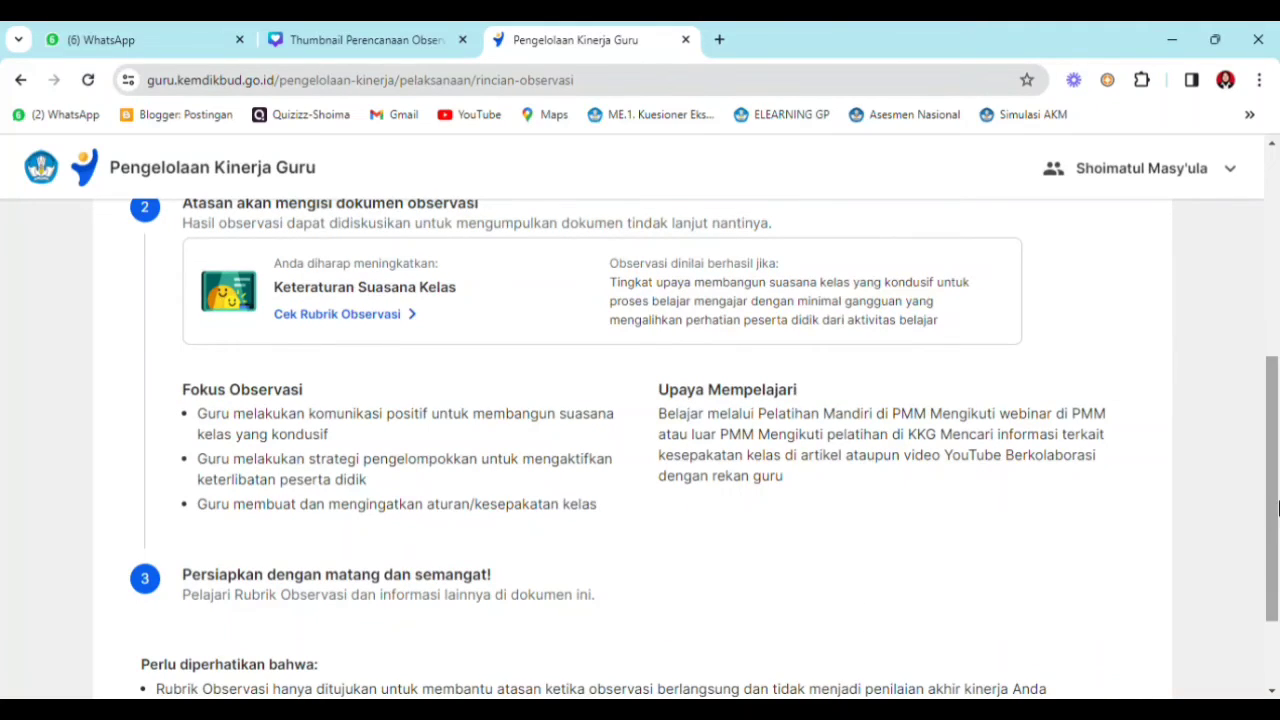
drag(1277, 526, 1277, 588)
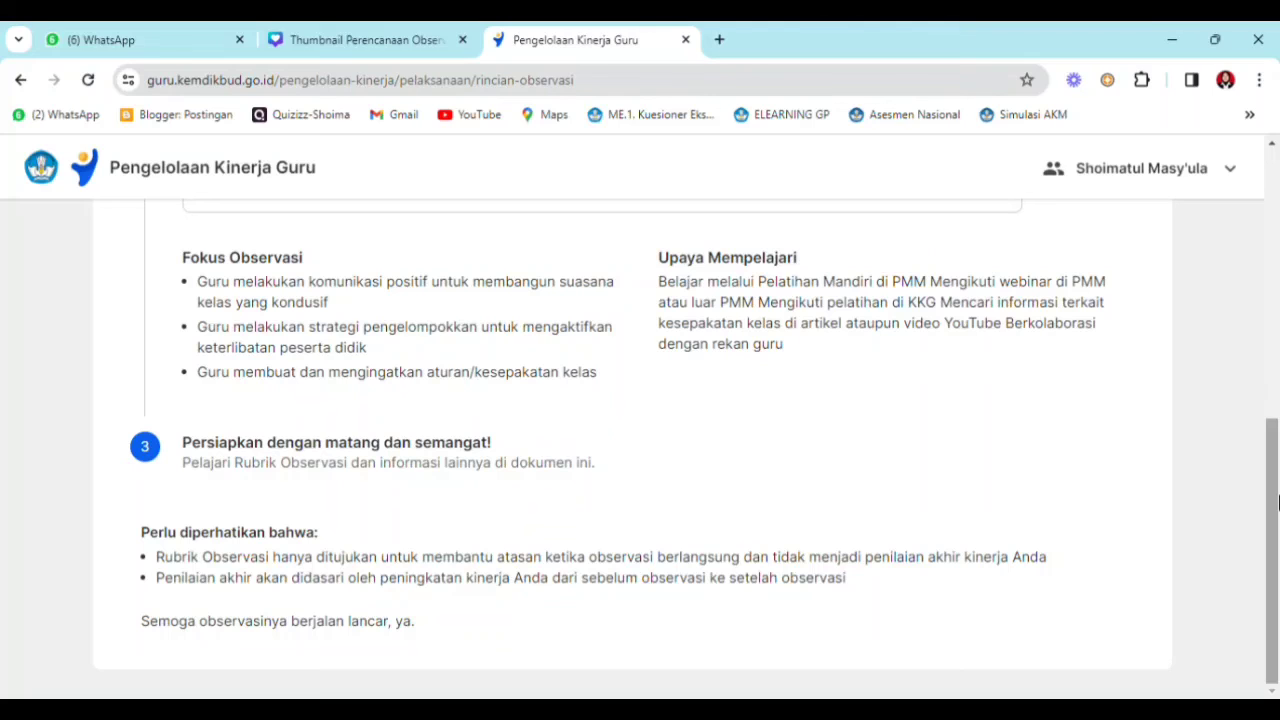
drag(1273, 486, 1229, 211)
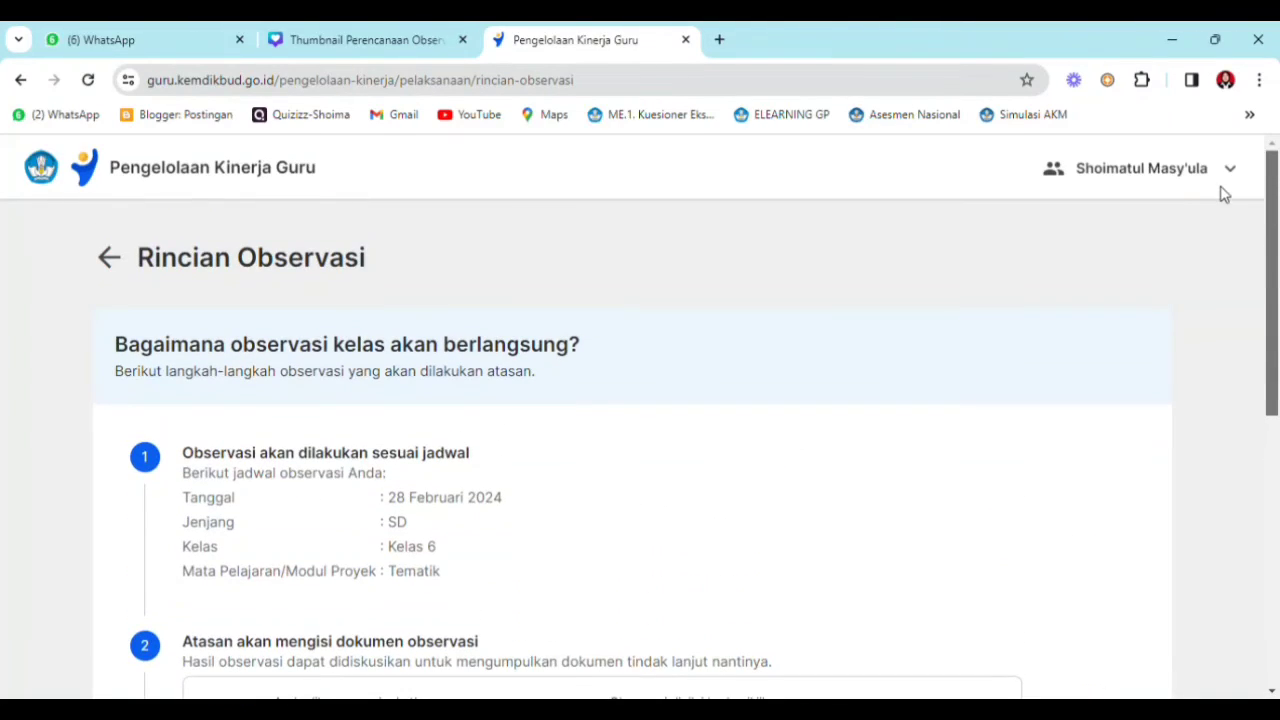
click(108, 257)
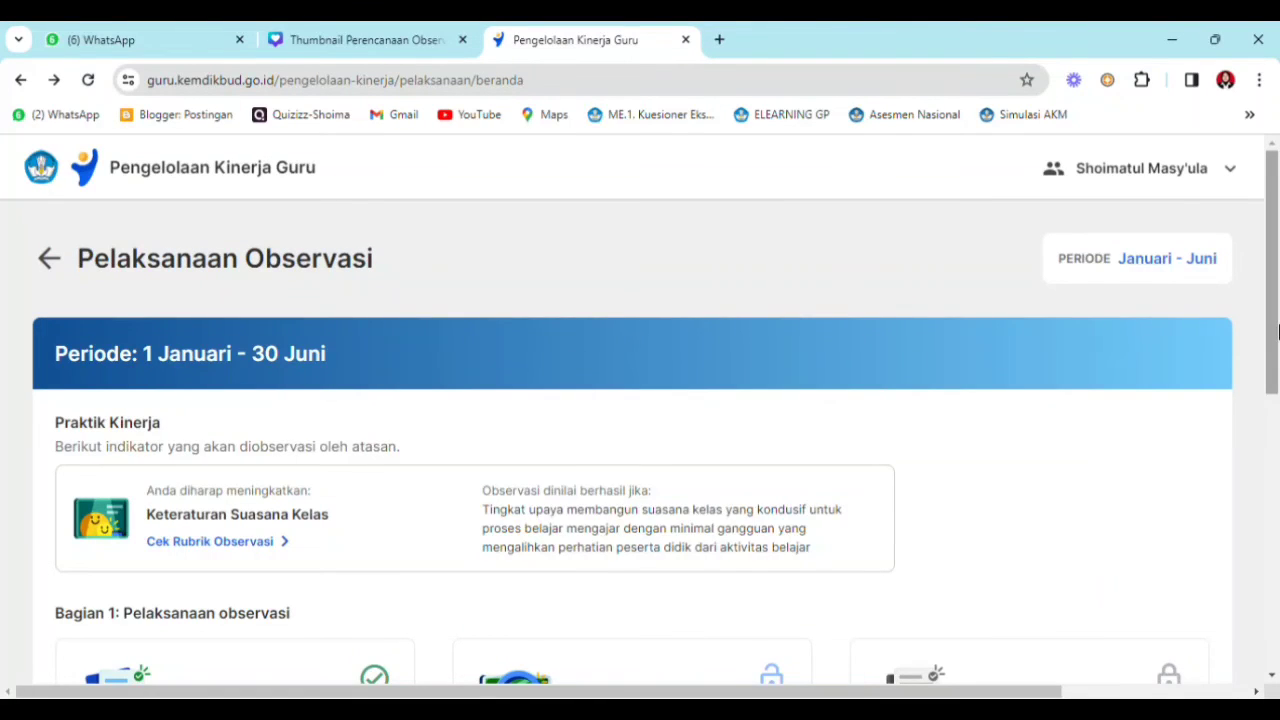
drag(1276, 332, 48, 265)
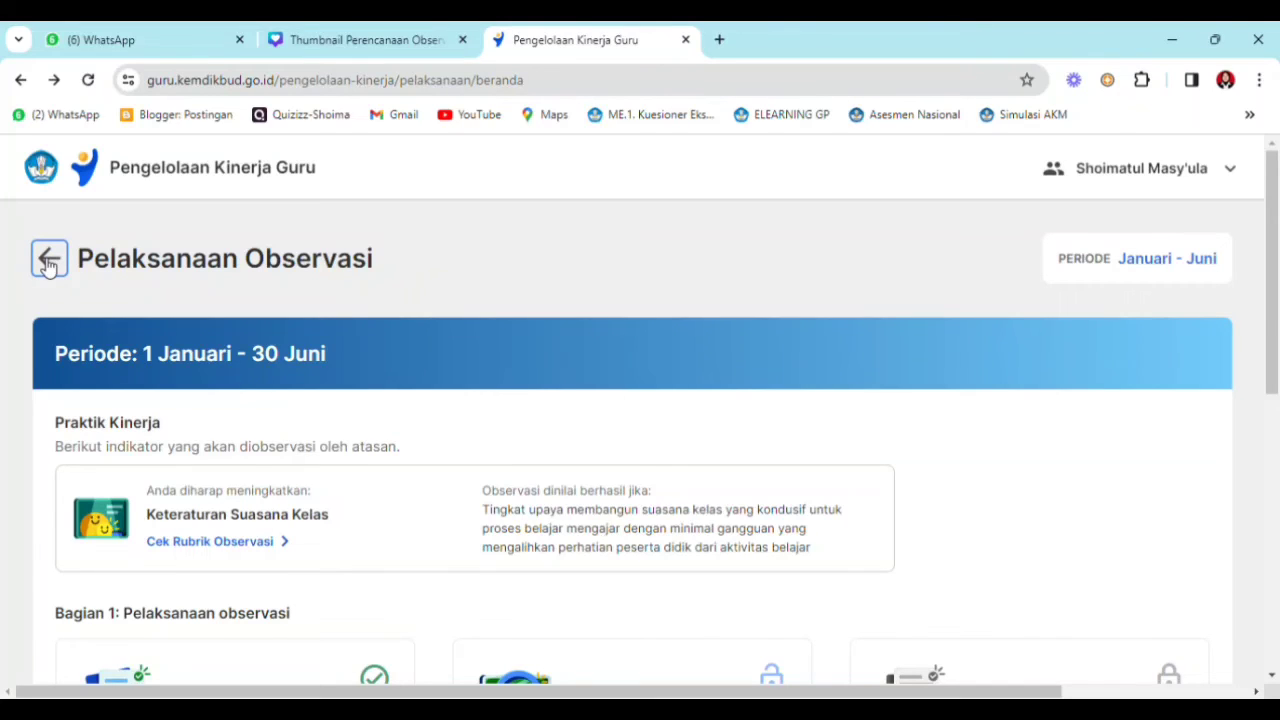
click(48, 262)
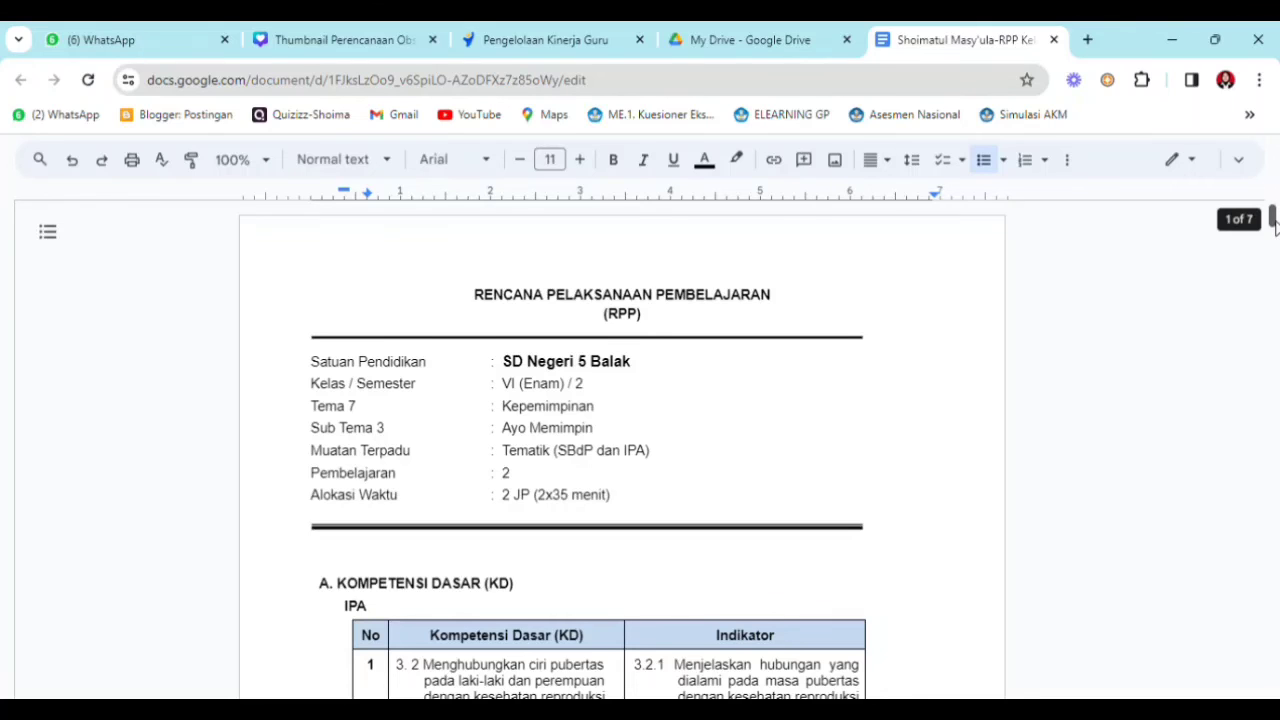
- In the RPP document in Google Docs, examine the red-highlighted Fokus 1, Fokus 2 and Fokus 3 passages of the Kegiatan Pembelajaran table
drag(1273, 220, 1275, 314)
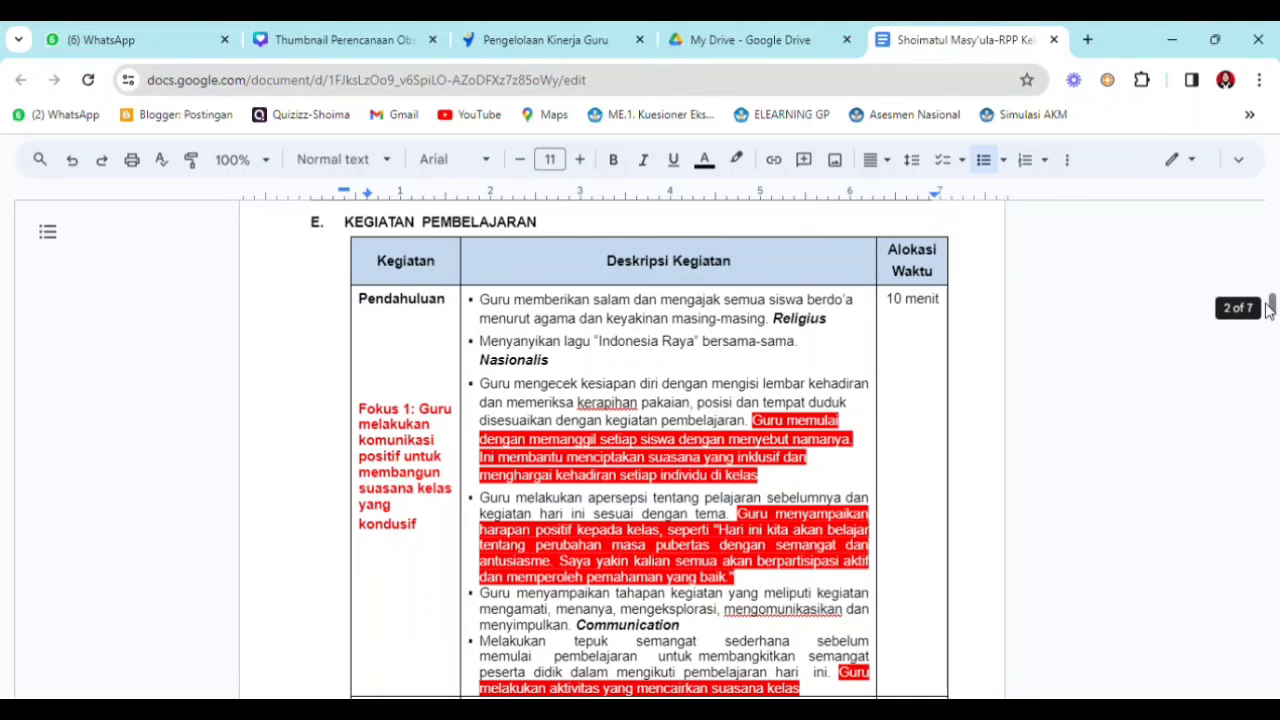
drag(1271, 303, 1271, 389)
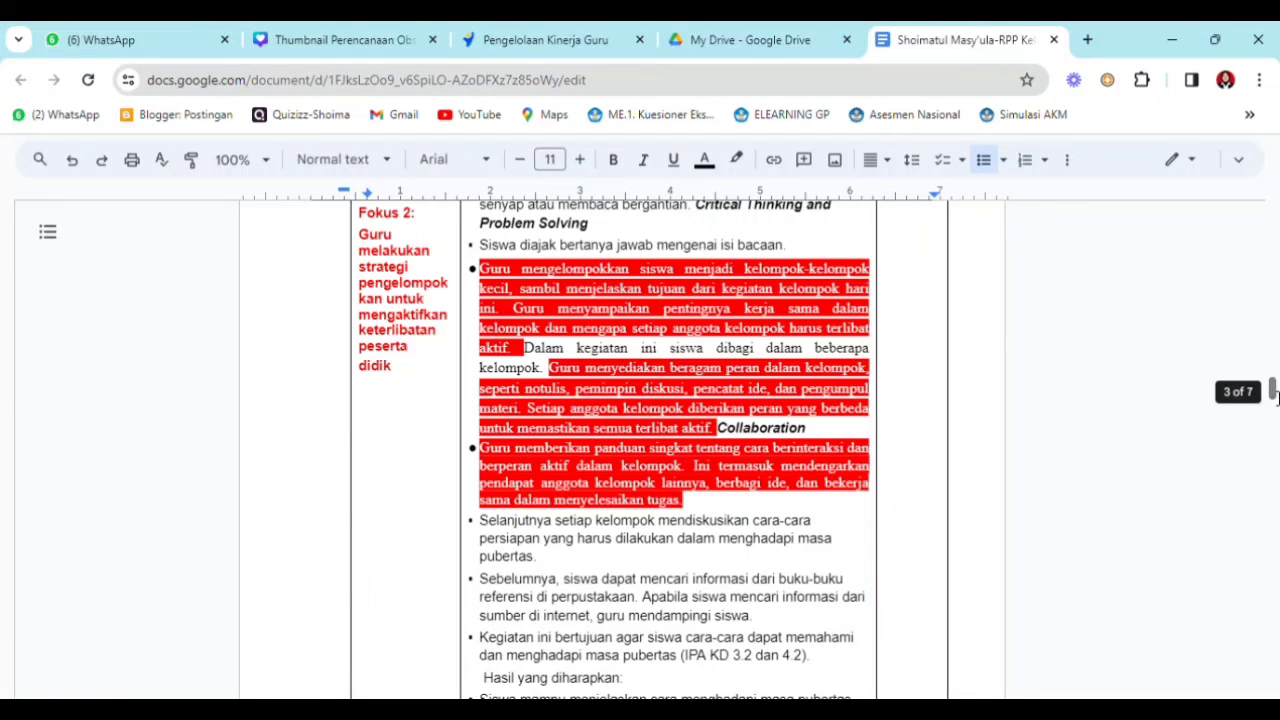
drag(1273, 391, 1273, 457)
scroll(737, 486, up, 3)
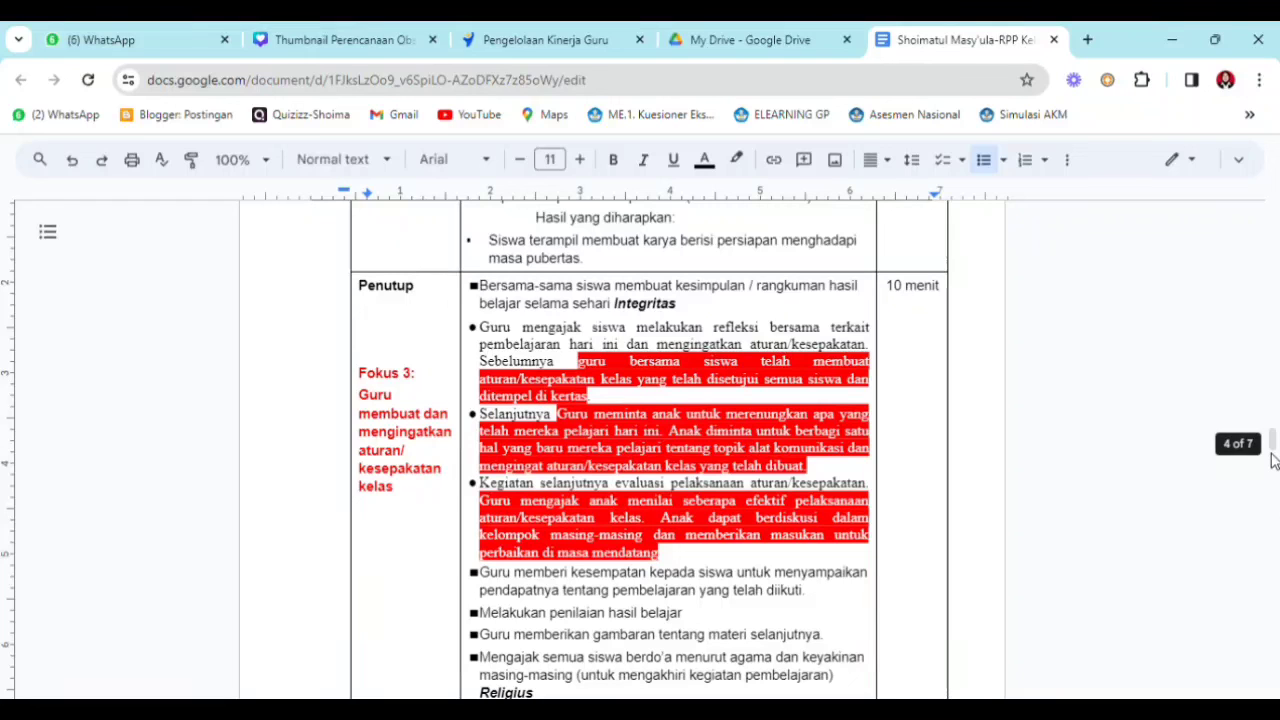
drag(1273, 443, 1273, 389)
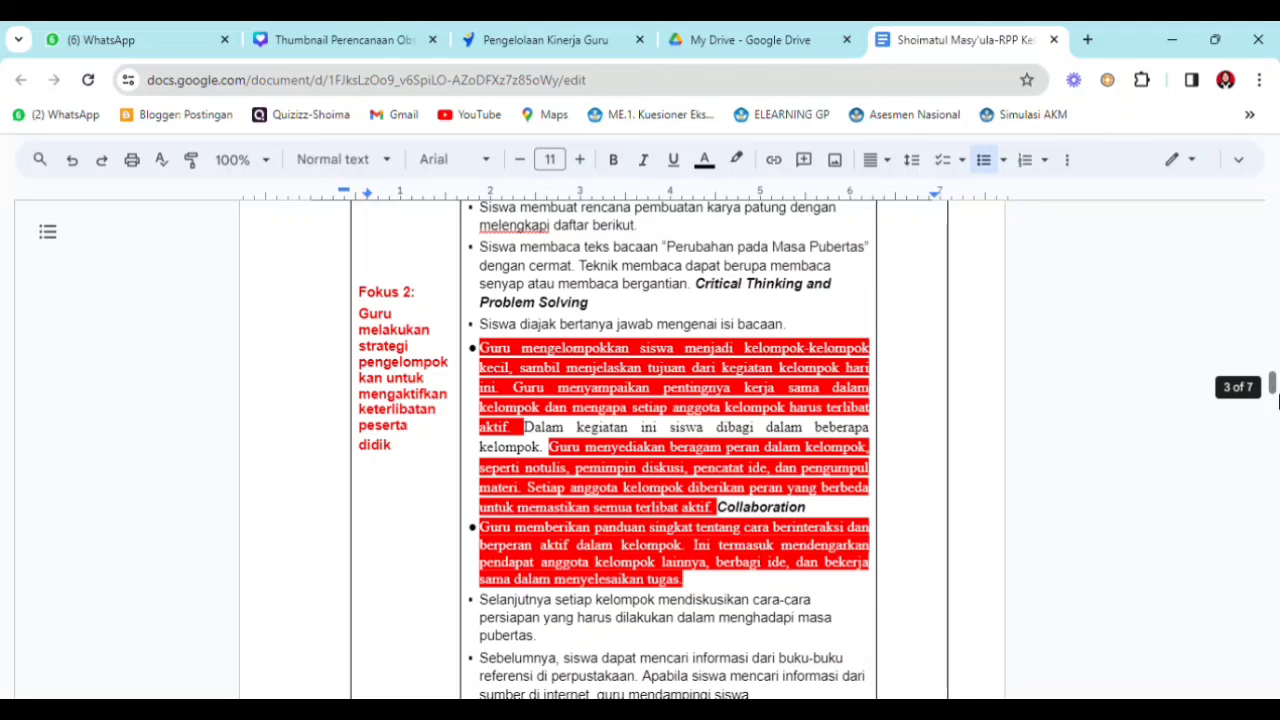
mouse_move(1274, 395)
mouse_down()
mouse_move(1274, 482)
mouse_move(1272, 364)
mouse_move(1258, 378)
mouse_up()
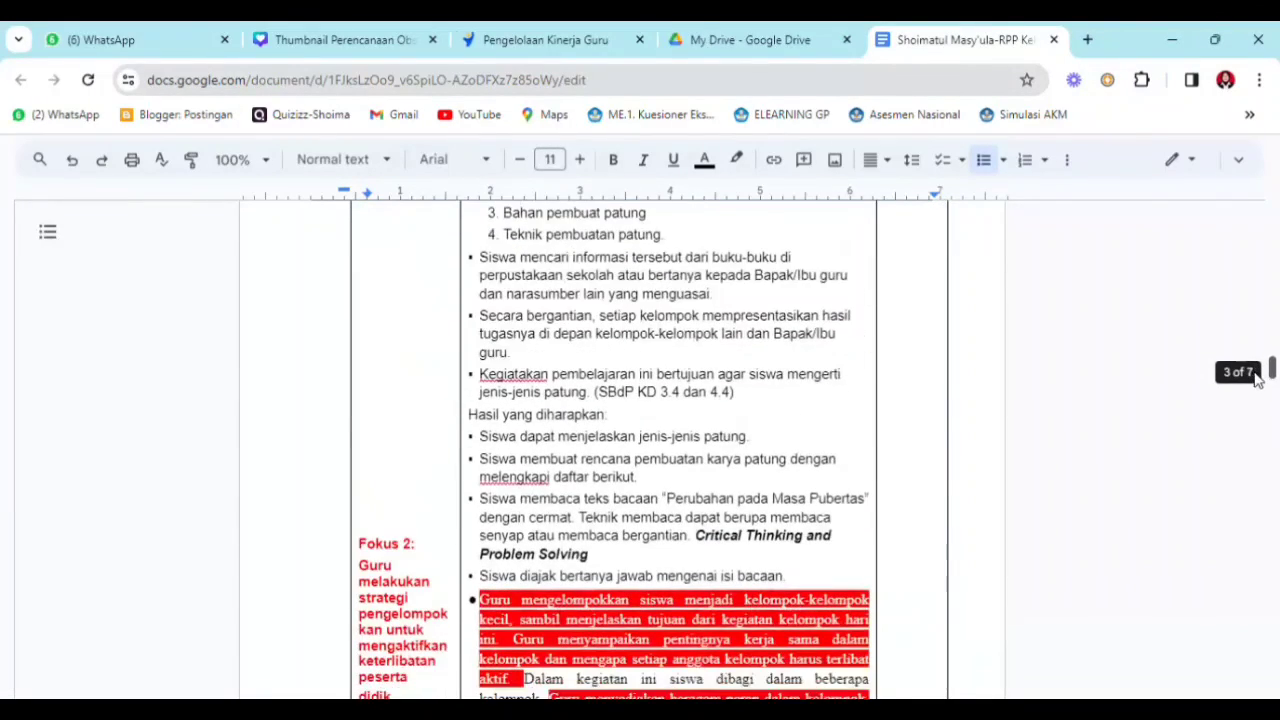